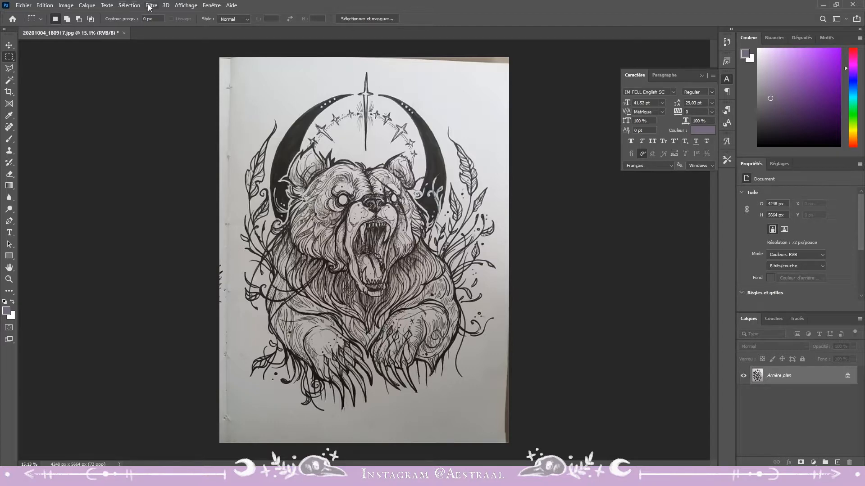
Convert the bear drawing photo to black and white with the default Black & White adjustment
{"action": "left_click", "coordinate": [67, 5]}
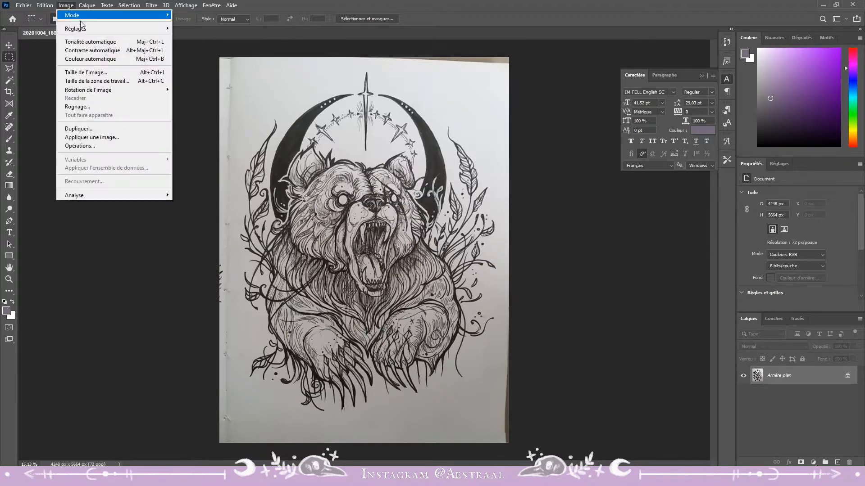
{"action": "mouse_move", "coordinate": [85, 29]}
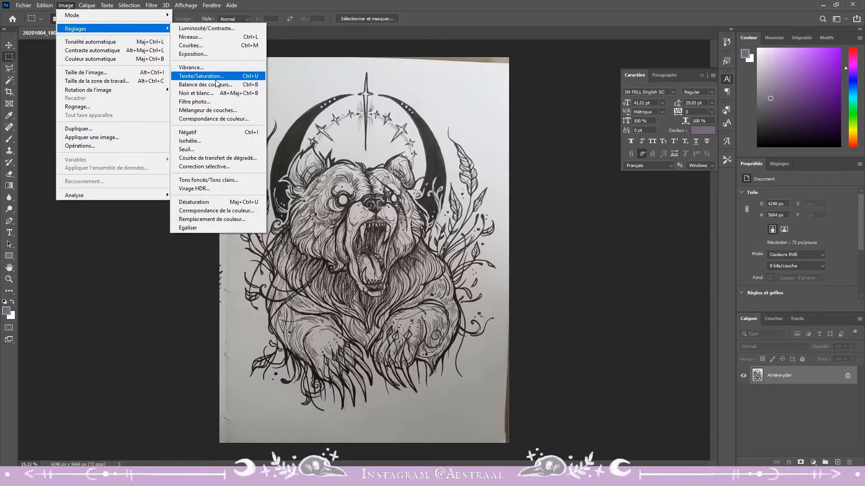
{"action": "left_click", "coordinate": [214, 94]}
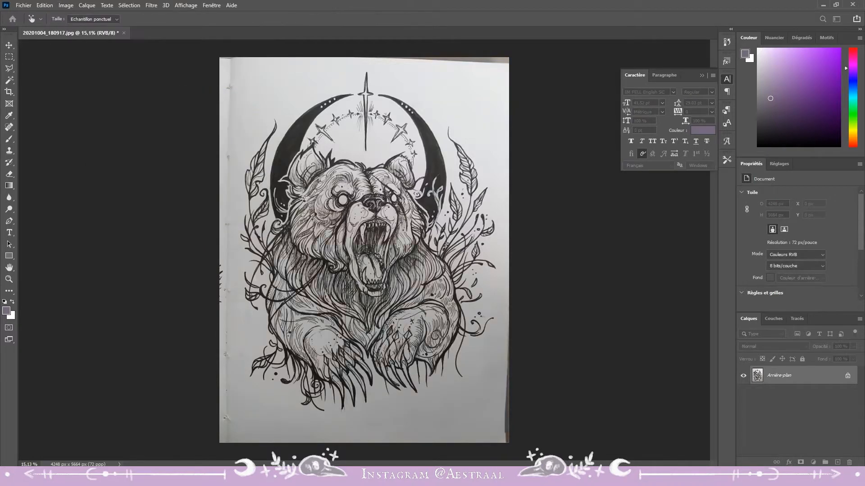
{"action": "key", "text": "Return"}
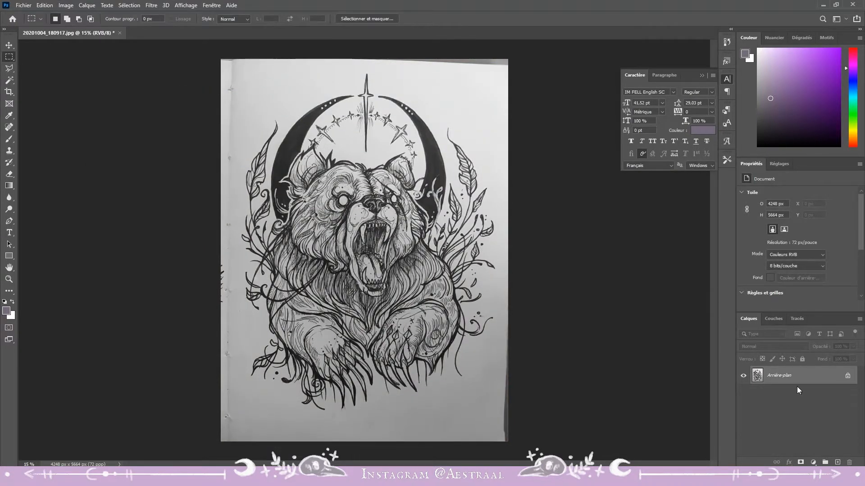
Add a new empty layer, unlock the background photo layer, and place the empty layer beneath it
{"action": "left_click", "coordinate": [837, 461]}
{"action": "left_click", "coordinate": [847, 393]}
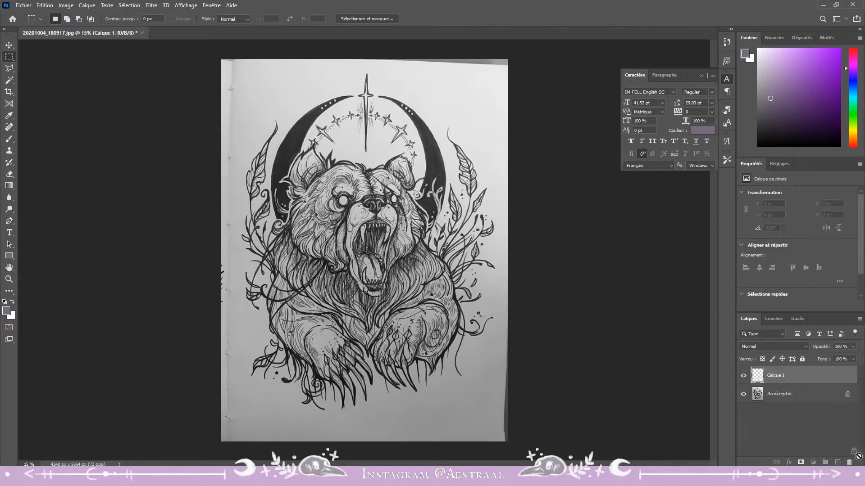
{"action": "left_click", "coordinate": [796, 395]}
{"action": "left_click_drag", "start_coordinate": [791, 381], "coordinate": [790, 411]}
{"action": "left_click", "coordinate": [785, 377]}
Straighten the drawing layer by rotating it about -1.59° with Free Transform
{"action": "right_click", "coordinate": [479, 249]}
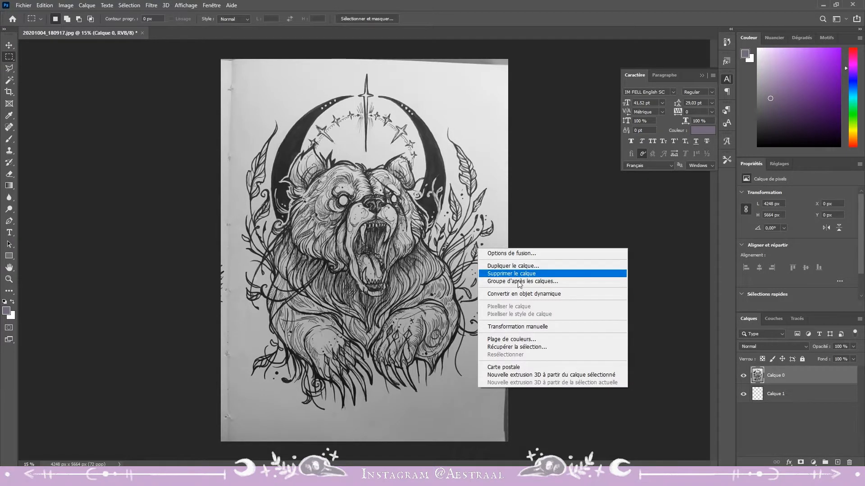
{"action": "left_click", "coordinate": [518, 330]}
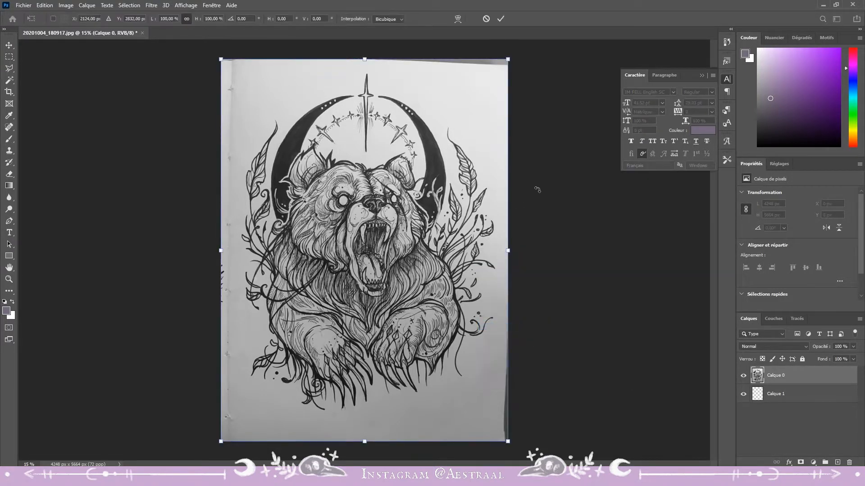
{"action": "left_click_drag", "start_coordinate": [538, 189], "coordinate": [533, 187]}
{"action": "left_click_drag", "start_coordinate": [480, 211], "coordinate": [485, 215]}
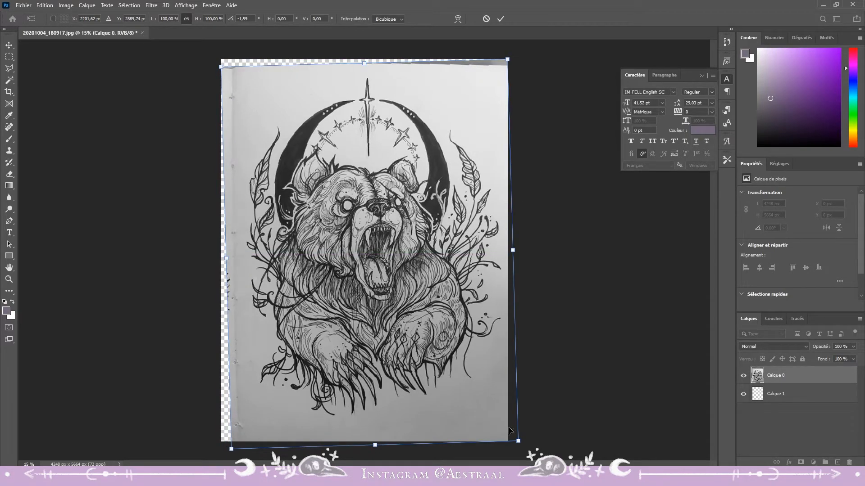
{"action": "key", "text": "Return"}
Scale the drawing layer down to about 3618 × 4750 px, leaving a margin around it on the canvas
{"action": "right_click", "coordinate": [419, 266]}
{"action": "left_click", "coordinate": [457, 345]}
{"action": "left_click_drag", "start_coordinate": [518, 449], "coordinate": [486, 411]}
{"action": "key", "text": "ctrl+z"}
{"action": "key", "text": "Return"}
{"action": "key", "text": "m"}
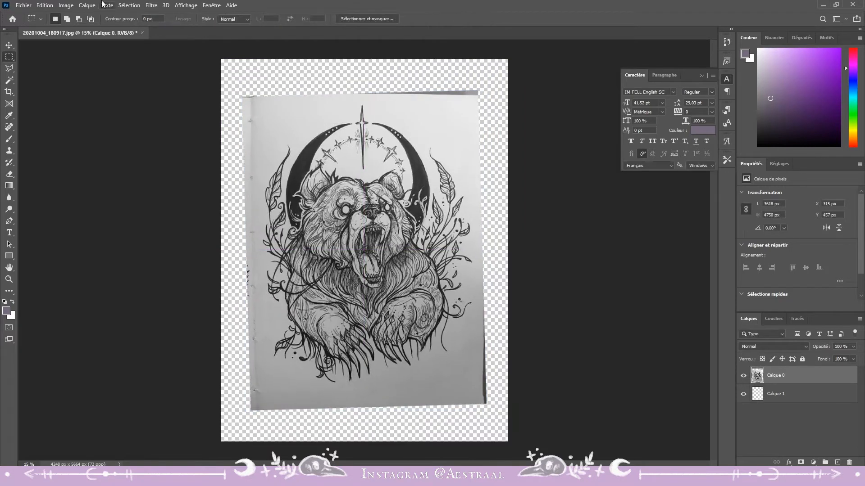
Apply Levels to the drawing layer, lowering the white input point and raising the black input point to brighten the paper and darken the ink
{"action": "left_click", "coordinate": [72, 7]}
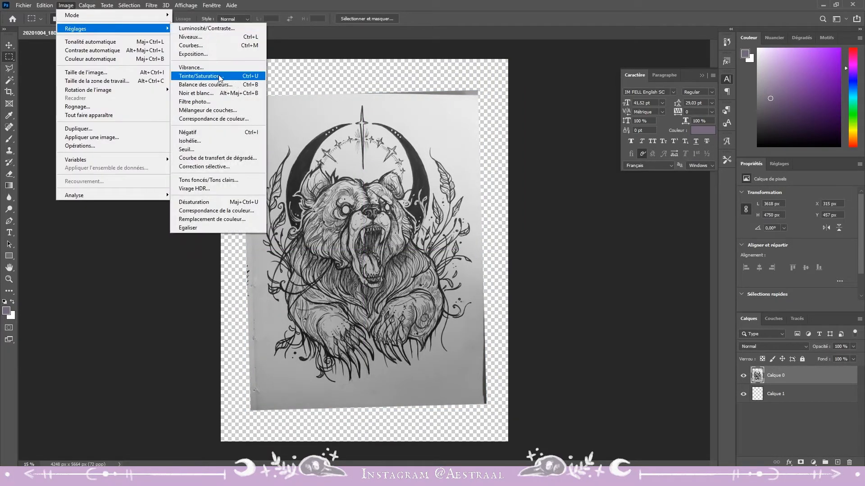
{"action": "left_click", "coordinate": [211, 37]}
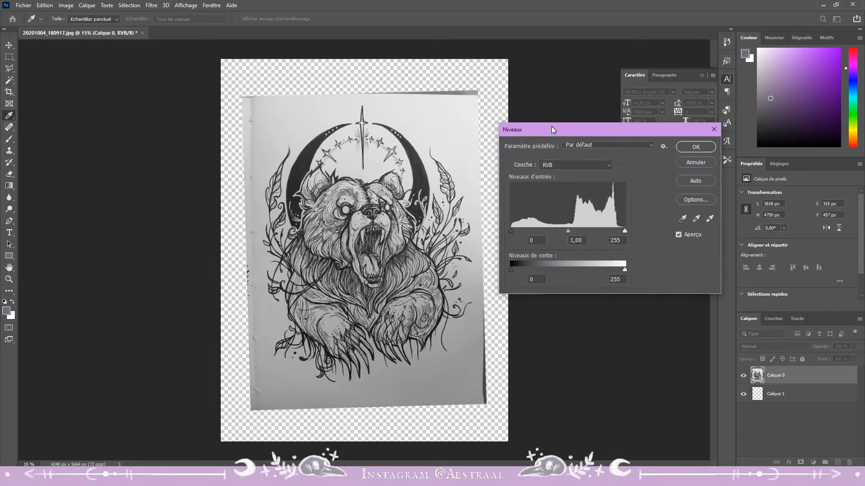
{"action": "left_click_drag", "start_coordinate": [551, 126], "coordinate": [530, 98]}
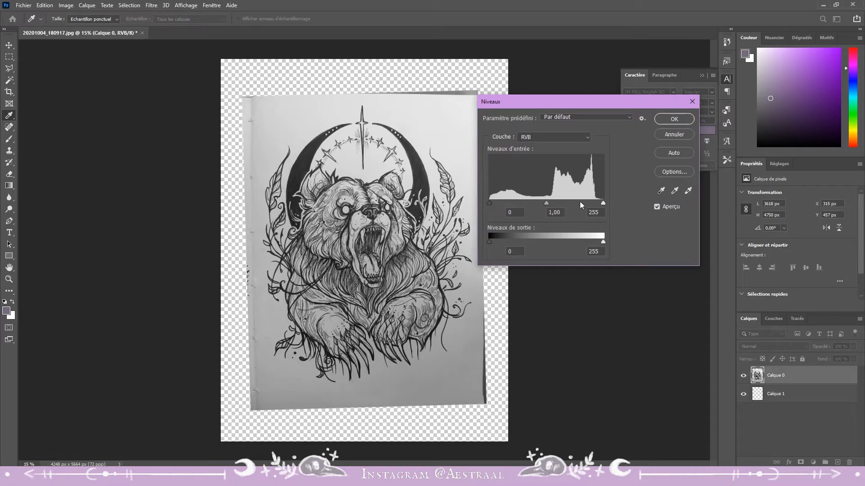
{"action": "left_click_drag", "start_coordinate": [603, 203], "coordinate": [566, 202]}
{"action": "left_click_drag", "start_coordinate": [490, 203], "coordinate": [517, 201]}
{"action": "left_click", "coordinate": [667, 118]}
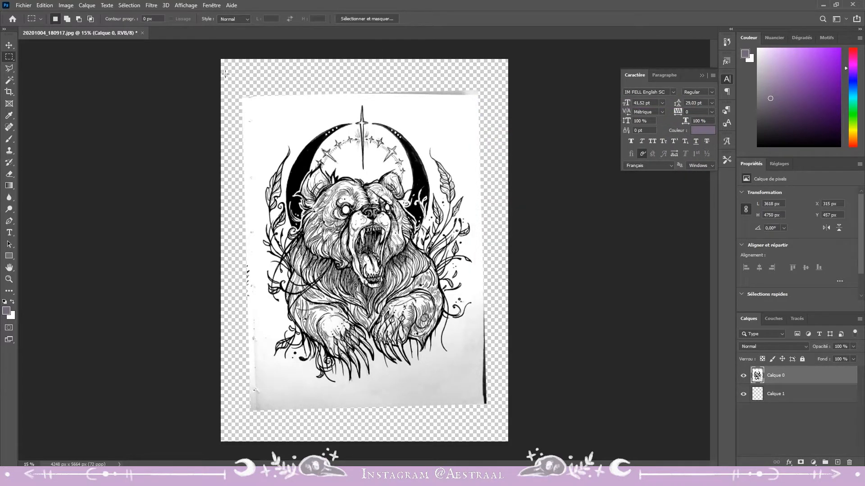
Delete rectangular strips along the photo's top edge, lower right edge and left edge to remove the notebook borders
{"action": "left_click_drag", "start_coordinate": [226, 67], "coordinate": [499, 104]}
{"action": "key", "text": "Delete"}
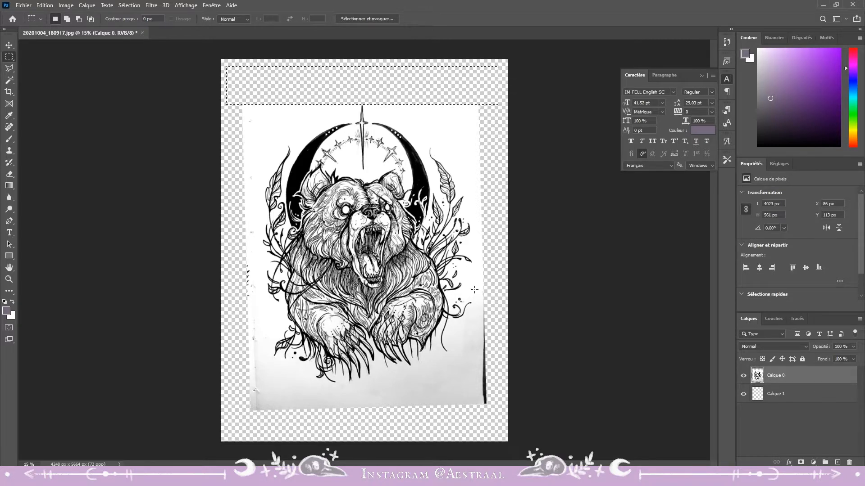
{"action": "left_click_drag", "start_coordinate": [477, 290], "coordinate": [522, 429]}
{"action": "key", "text": "Delete"}
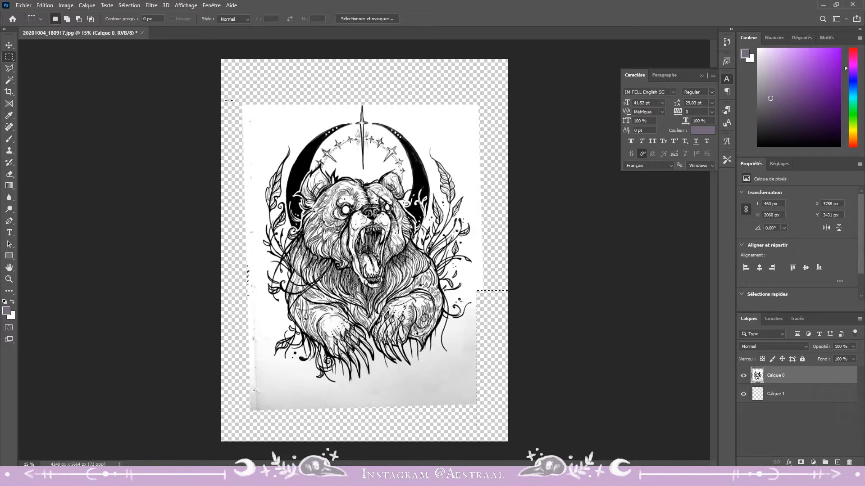
{"action": "mouse_move", "coordinate": [229, 96]}
{"action": "left_mouse_down"}
{"action": "mouse_move", "coordinate": [271, 144]}
{"action": "mouse_move", "coordinate": [270, 439]}
{"action": "mouse_move", "coordinate": [261, 435]}
{"action": "left_mouse_up"}
{"action": "key", "text": "Delete"}
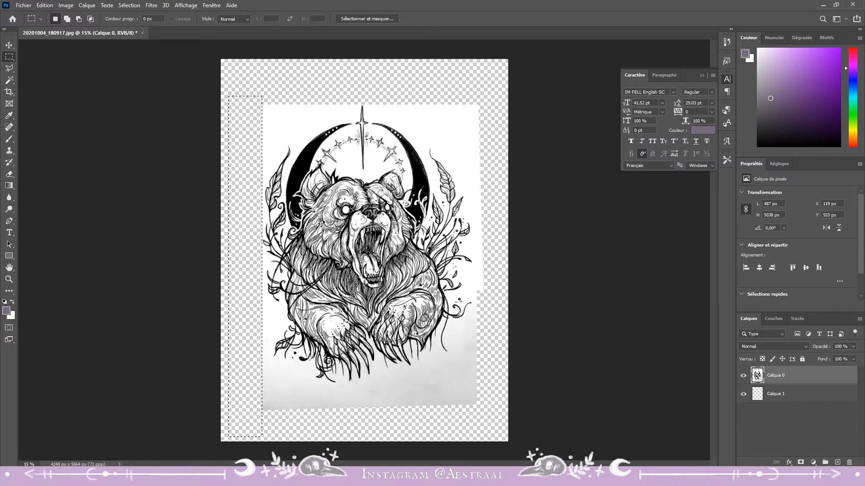
{"action": "key", "text": "ctrl+d"}
Fill the empty bottom layer, Calque 1, with white using the Paint Bucket tool
{"action": "left_click", "coordinate": [769, 395]}
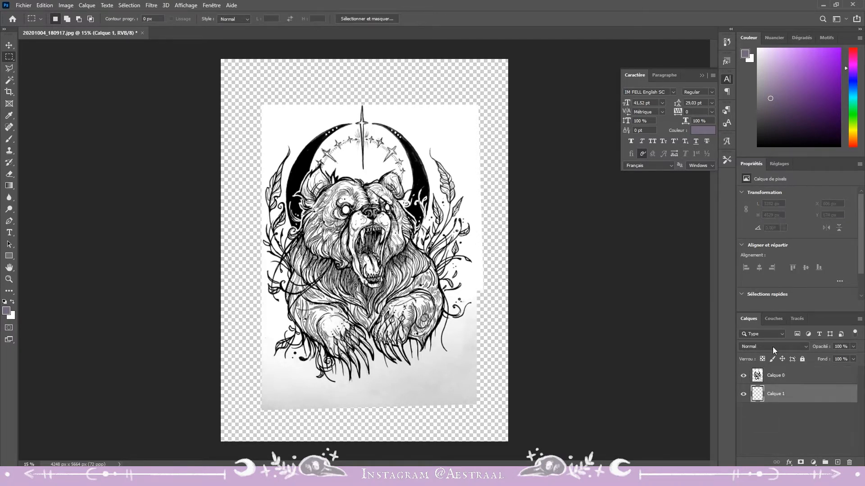
{"action": "key", "text": "d"}
{"action": "key", "text": "x"}
{"action": "key", "text": "g"}
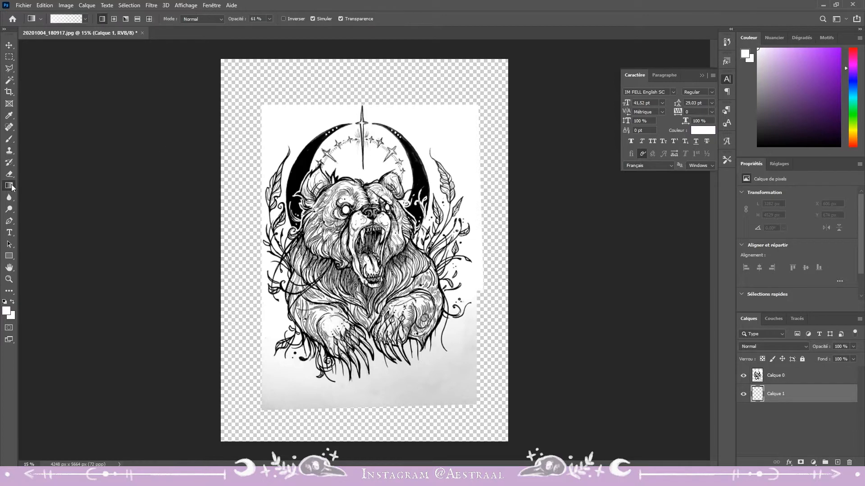
{"action": "right_click", "coordinate": [9, 186]}
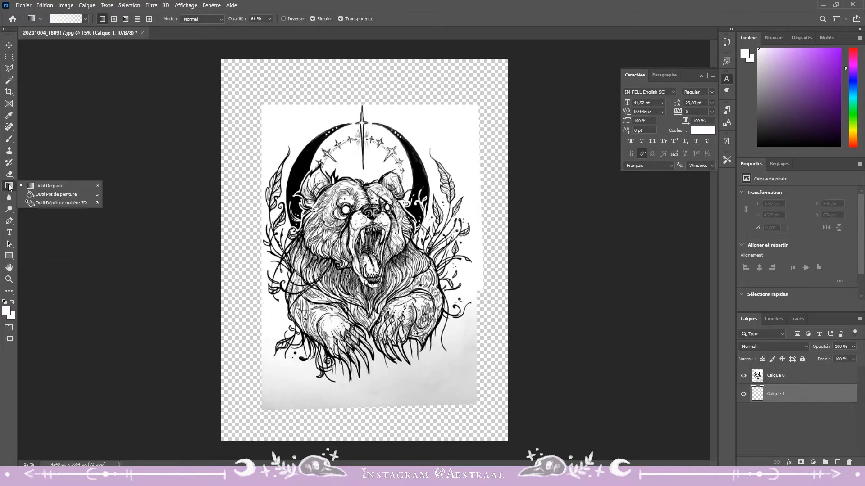
{"action": "left_click", "coordinate": [42, 195]}
{"action": "left_click", "coordinate": [255, 94]}
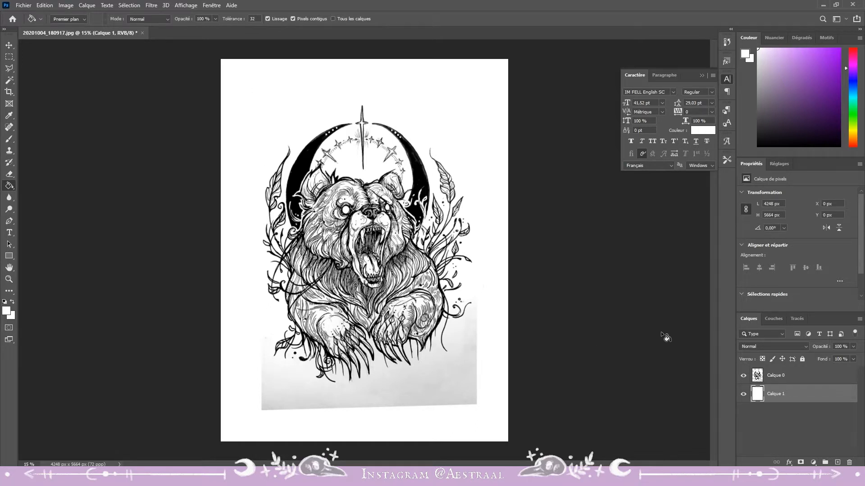
On Calque 0, remove the grey paper below the bear and inside its left paw with the Magic Wand at tolerance 32
{"action": "left_click", "coordinate": [787, 377]}
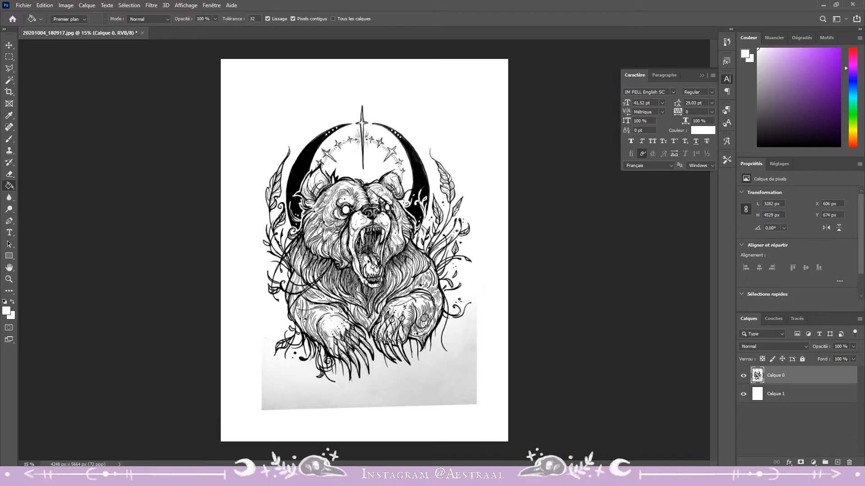
{"action": "scroll", "coordinate": [84, 106], "scroll_direction": "up", "scroll_amount": 1}
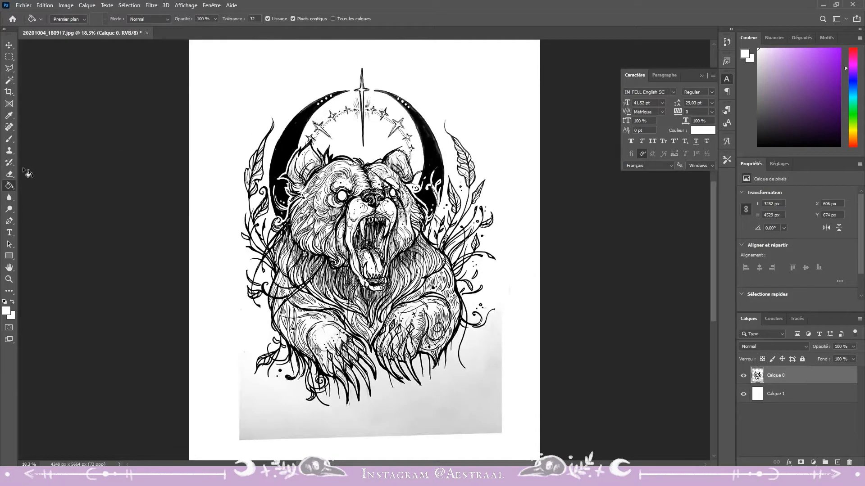
{"action": "left_click", "coordinate": [9, 80]}
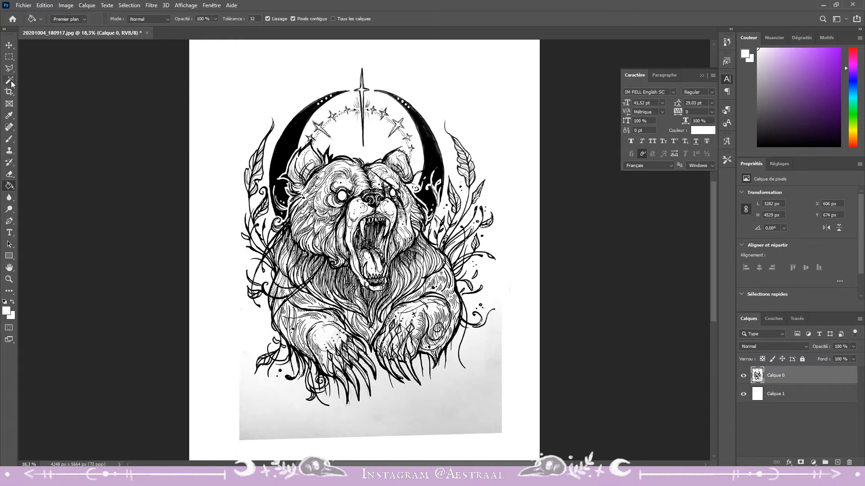
{"action": "left_click", "coordinate": [301, 431]}
{"action": "left_click", "coordinate": [298, 428]}
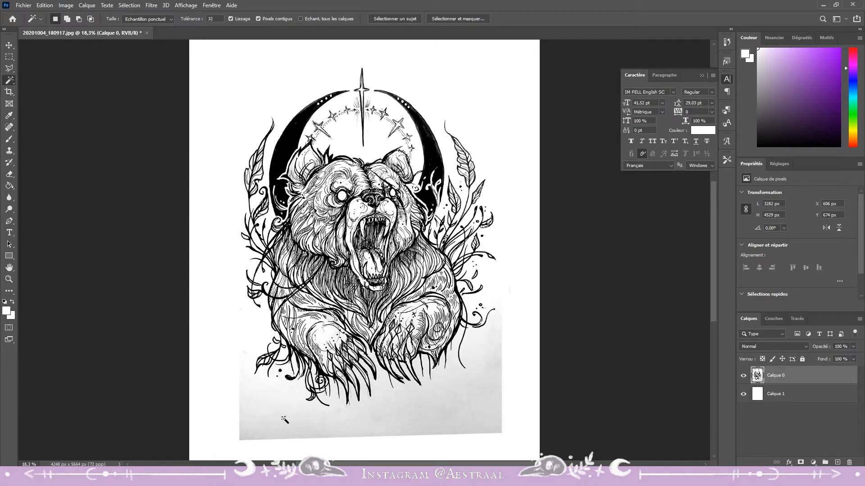
{"action": "key", "text": "Delete"}
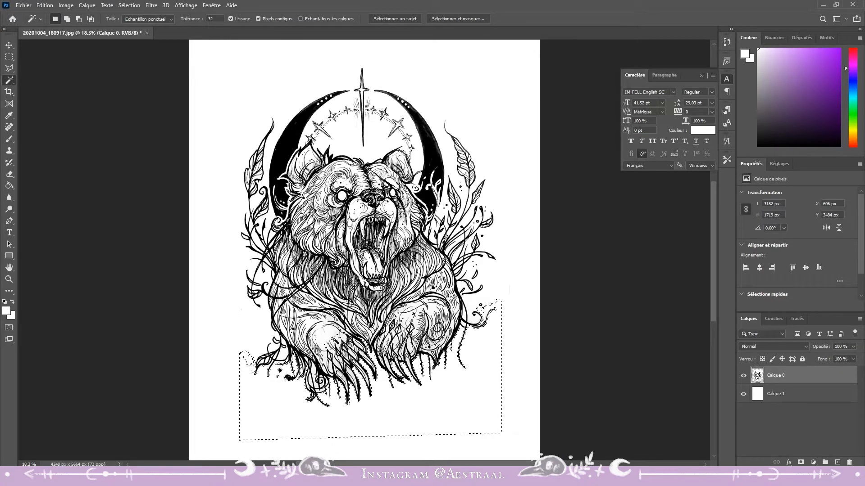
{"action": "left_click", "coordinate": [323, 336]}
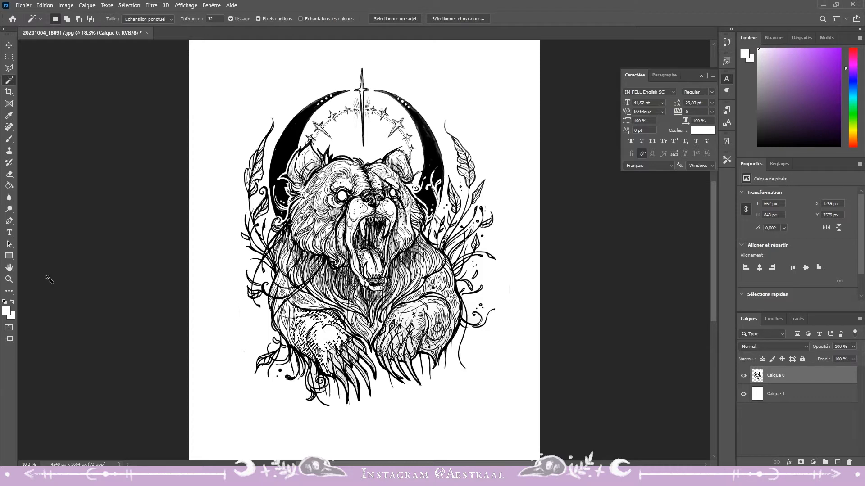
{"action": "left_click", "coordinate": [9, 56]}
{"action": "left_click", "coordinate": [171, 300]}
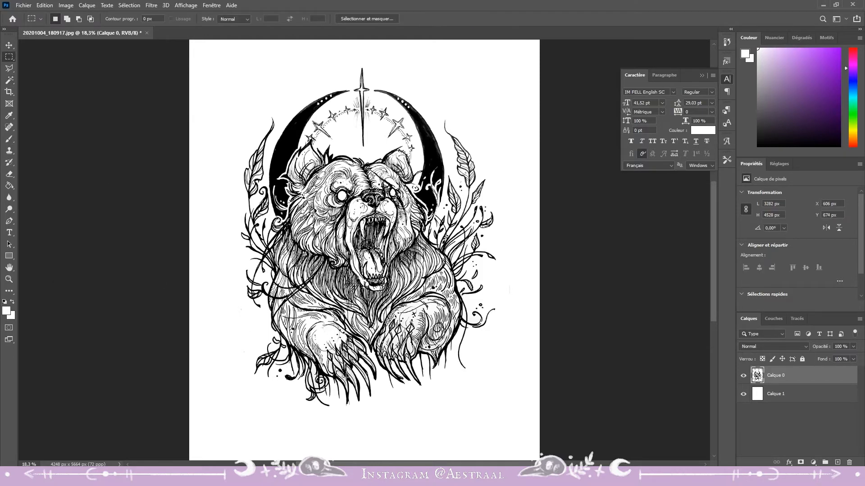
Apply Brightness/Contrast to the drawing layer with contrast set to 100 and brightness raised slightly
{"action": "scroll", "coordinate": [368, 383], "scroll_direction": "up", "scroll_amount": 3}
{"action": "left_click", "coordinate": [66, 7]}
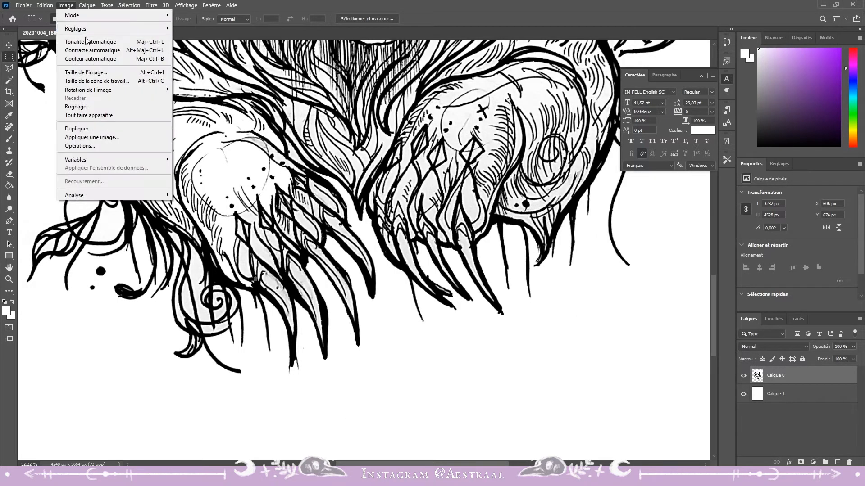
{"action": "mouse_move", "coordinate": [165, 30]}
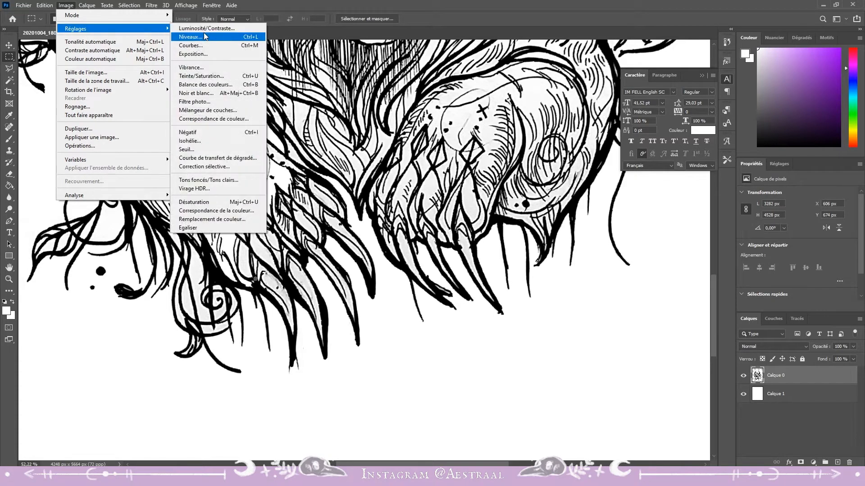
{"action": "key", "text": "Escape"}
{"action": "key", "text": "i"}
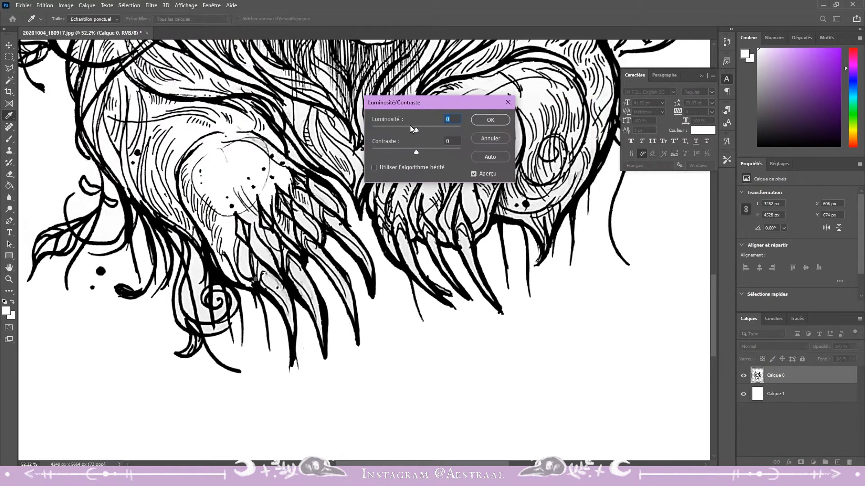
{"action": "left_click_drag", "start_coordinate": [420, 156], "coordinate": [480, 157]}
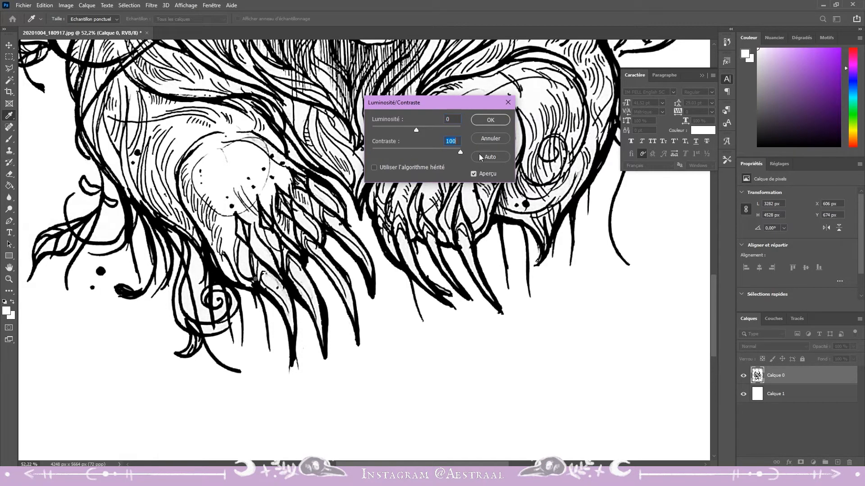
{"action": "left_click_drag", "start_coordinate": [416, 131], "coordinate": [420, 131]}
{"action": "left_click", "coordinate": [487, 122]}
{"action": "key", "text": "m"}
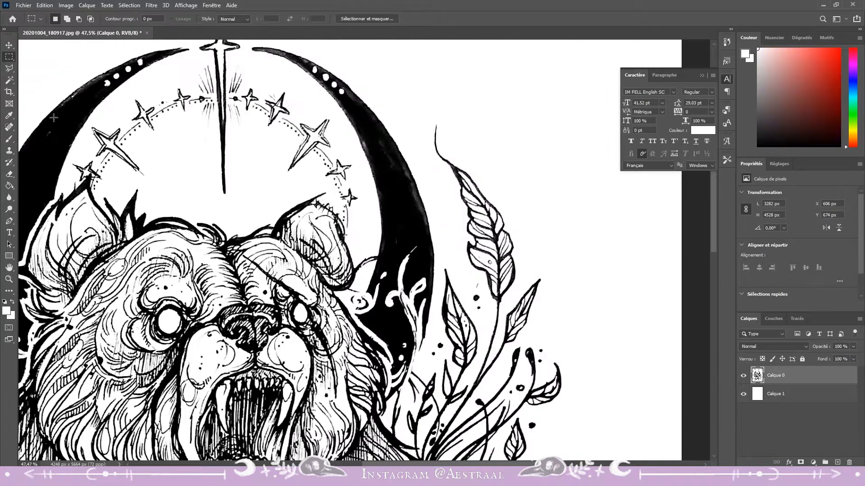
Paint over the grey patches in the crescent's dark areas with a black brush at 21 px
{"action": "key", "text": "b"}
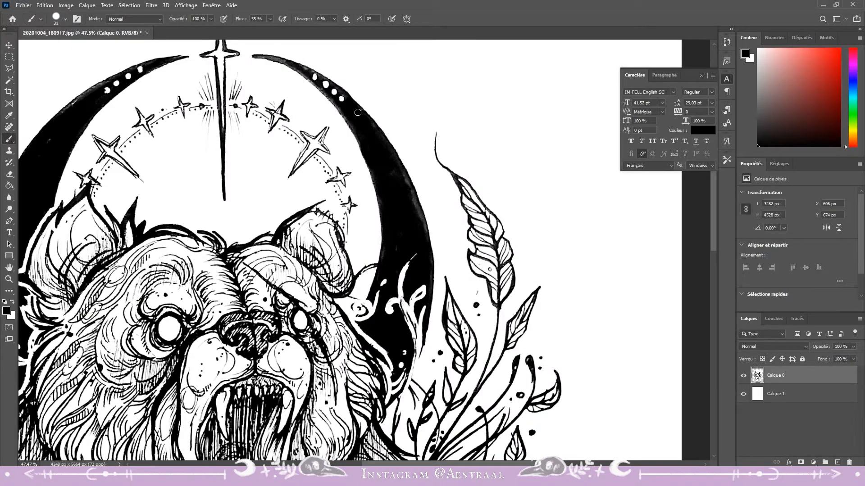
{"action": "scroll", "coordinate": [358, 112], "scroll_direction": "down", "scroll_amount": 5}
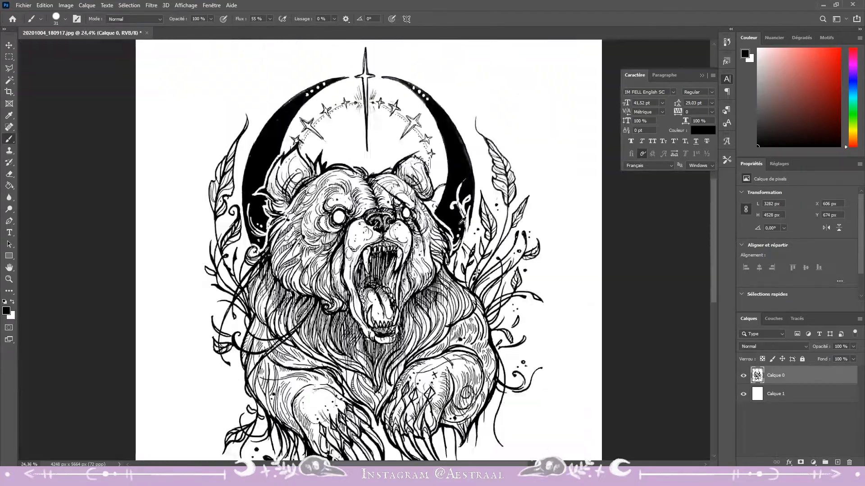
{"action": "scroll", "coordinate": [377, 63], "scroll_direction": "up", "scroll_amount": 5}
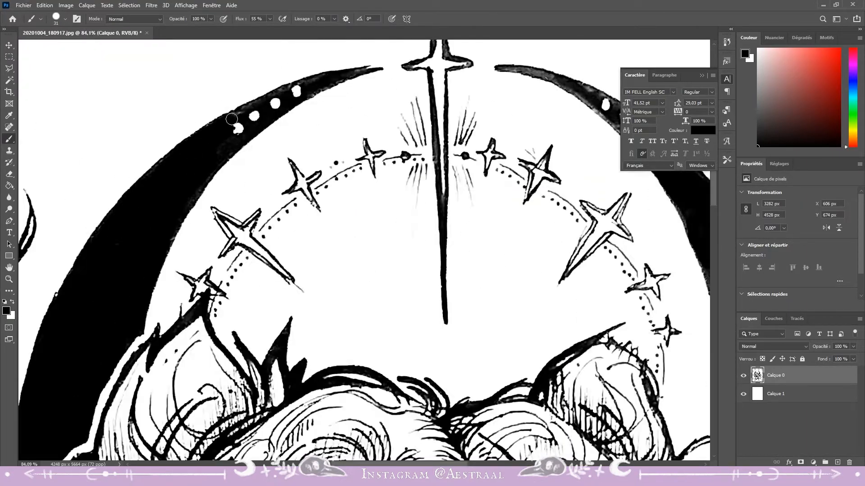
{"action": "left_click", "coordinate": [65, 19]}
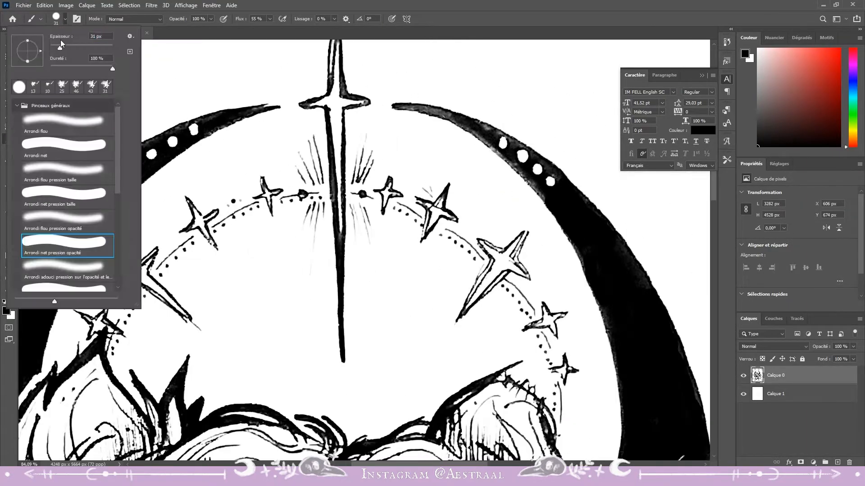
{"action": "left_click_drag", "start_coordinate": [60, 40], "coordinate": [58, 41]}
{"action": "mouse_move", "coordinate": [446, 116]}
{"action": "left_mouse_down"}
{"action": "mouse_move", "coordinate": [557, 178]}
{"action": "mouse_move", "coordinate": [529, 181]}
{"action": "mouse_move", "coordinate": [489, 143]}
{"action": "mouse_move", "coordinate": [428, 110]}
{"action": "left_mouse_up"}
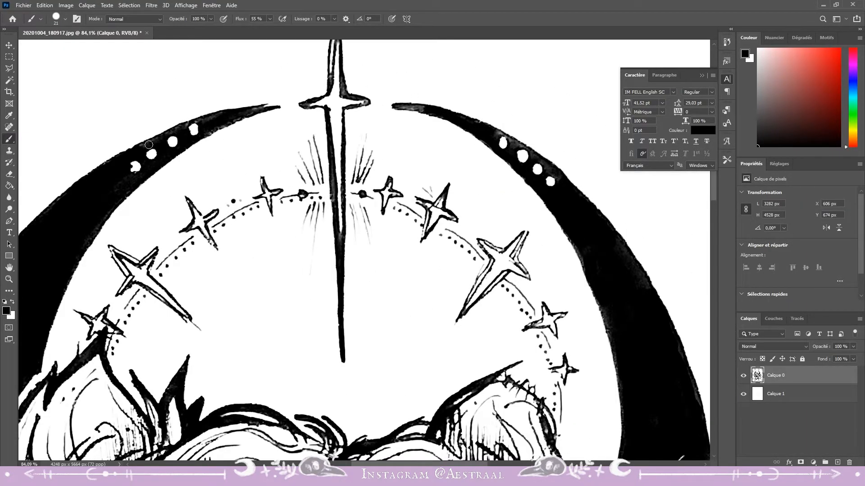
{"action": "scroll", "coordinate": [148, 144], "scroll_direction": "down", "scroll_amount": 5}
{"action": "scroll", "coordinate": [508, 171], "scroll_direction": "up", "scroll_amount": 5}
Erase stray specks from the paper around the plants and below the bear's claws on Calque 0
{"action": "key", "text": "e"}
{"action": "scroll", "coordinate": [21, 227], "scroll_direction": "down", "scroll_amount": 5}
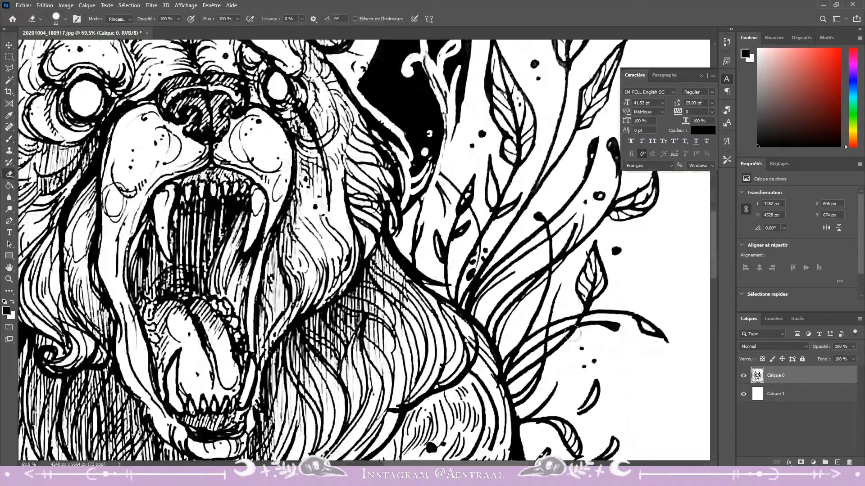
{"action": "scroll", "coordinate": [343, 203], "scroll_direction": "down", "scroll_amount": 4}
{"action": "scroll", "coordinate": [342, 203], "scroll_direction": "up", "scroll_amount": 4}
{"action": "scroll", "coordinate": [258, 113], "scroll_direction": "down", "scroll_amount": 5}
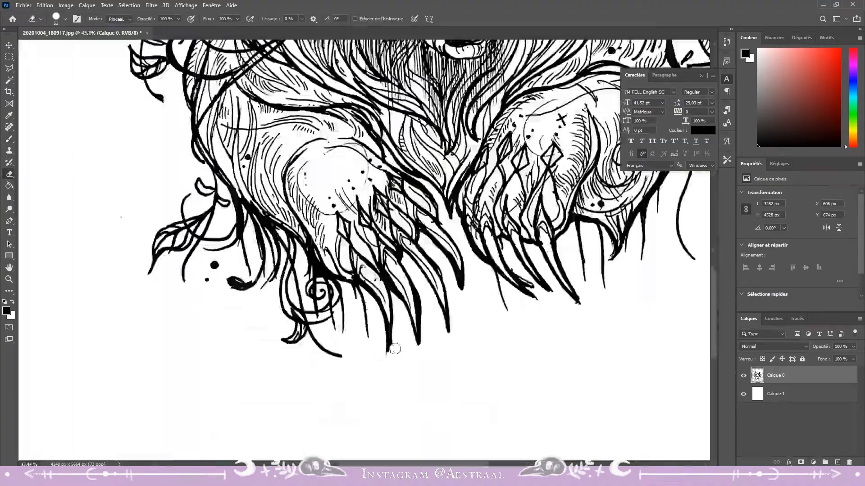
{"action": "scroll", "coordinate": [258, 113], "scroll_direction": "up", "scroll_amount": 3}
{"action": "scroll", "coordinate": [343, 203], "scroll_direction": "down", "scroll_amount": 4}
{"action": "scroll", "coordinate": [209, 257], "scroll_direction": "up", "scroll_amount": 5}
Add the artist's signature beneath the bear's right-hand paw on a new top layer in Obscurcir mode, and make it visible
{"action": "key", "text": "v"}
{"action": "scroll", "coordinate": [255, 279], "scroll_direction": "down", "scroll_amount": 8}
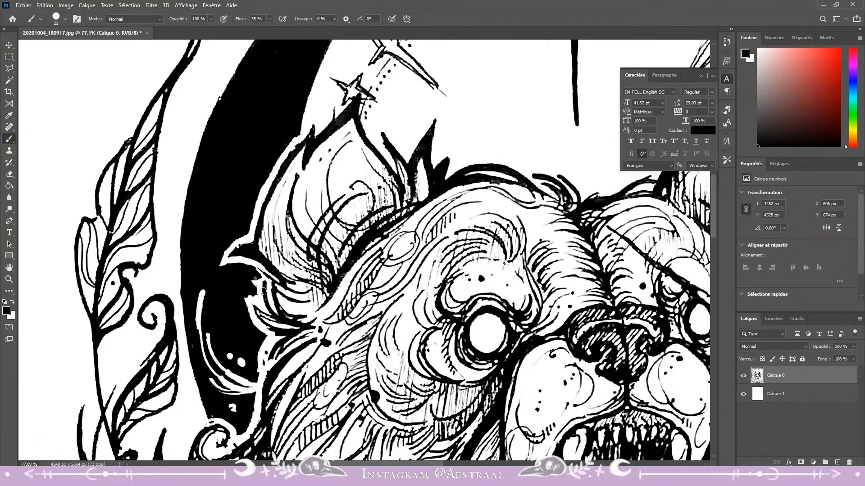
{"action": "key", "text": "ctrl+shift+alt+n"}
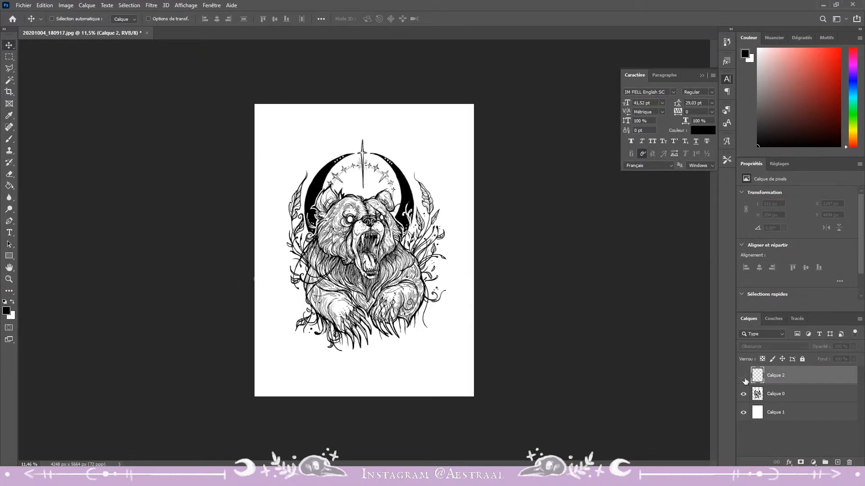
{"action": "left_click", "coordinate": [744, 377]}
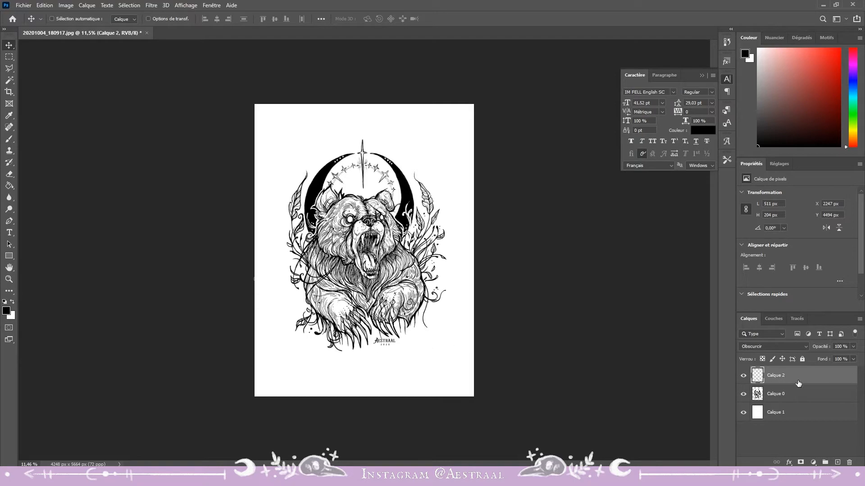
Crop the canvas wider at the sides and shorter in height, and fill the empty side strips on Calque 1 with white
{"action": "key", "text": "c"}
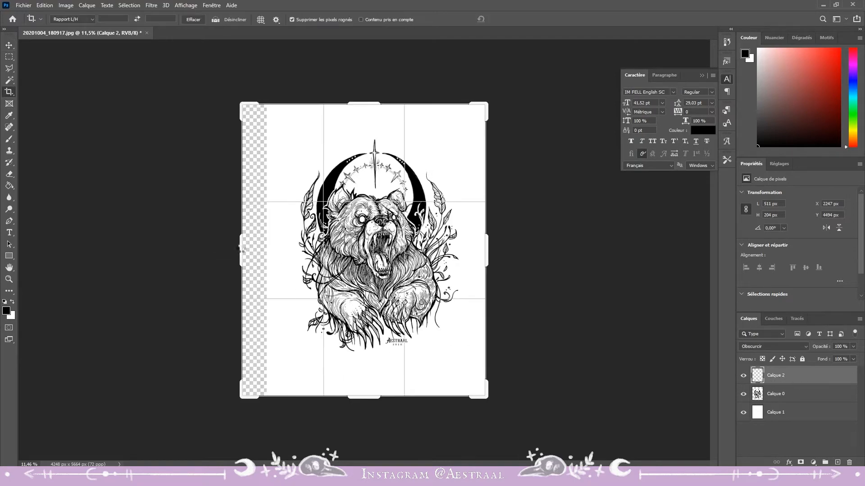
{"action": "left_click_drag", "start_coordinate": [254, 251], "coordinate": [237, 251]}
{"action": "left_click_drag", "start_coordinate": [363, 104], "coordinate": [364, 113]}
{"action": "key", "text": "Return"}
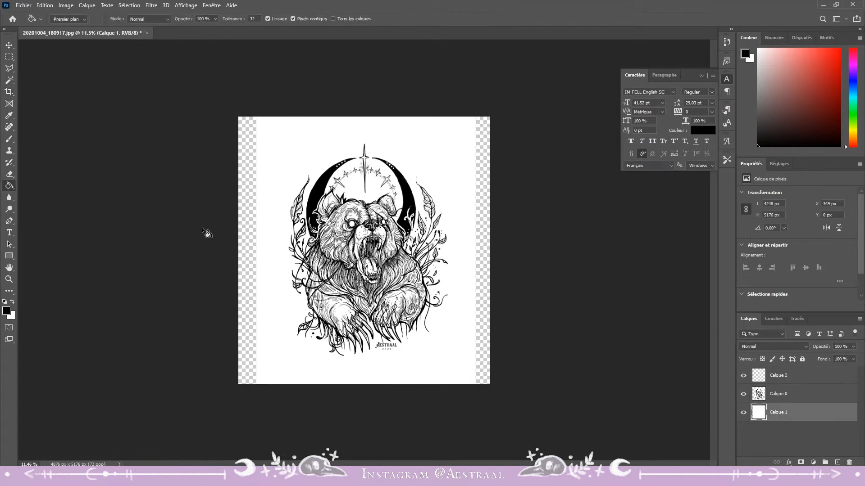
{"action": "key", "text": "x"}
{"action": "key", "text": "alt+BackSpace"}
Readjust the crop at the canvas's sides and bottom edge to frame the bear evenly
{"action": "left_click_drag", "start_coordinate": [362, 384], "coordinate": [362, 389]}
{"action": "left_click_drag", "start_coordinate": [238, 249], "coordinate": [232, 247]}
{"action": "key", "text": "Return"}
{"action": "left_click", "coordinate": [9, 93]}
{"action": "left_click_drag", "start_coordinate": [496, 249], "coordinate": [506, 245]}
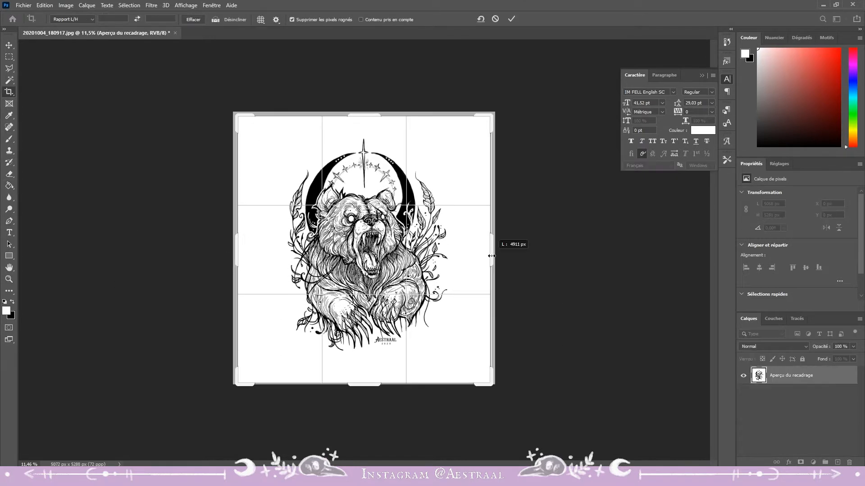
{"action": "left_click_drag", "start_coordinate": [364, 387], "coordinate": [362, 379]}
{"action": "key", "text": "Return"}
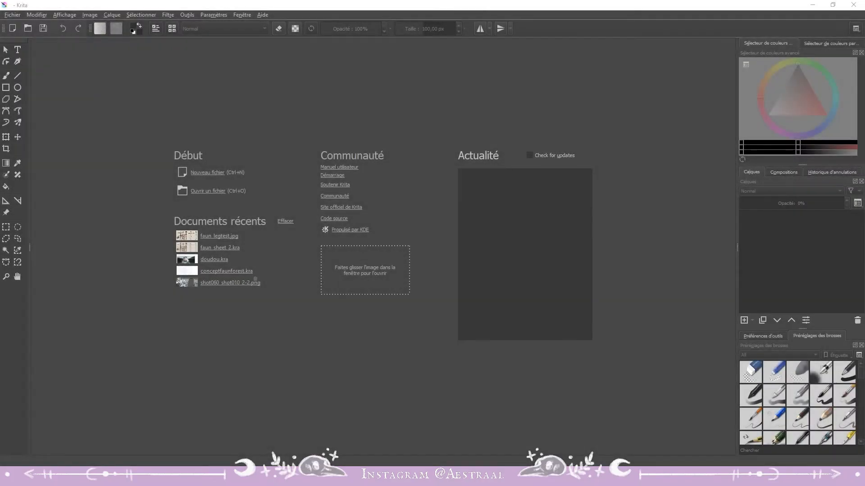
Switch to Krita and open the bear photo 20201004_180917.jpg
{"action": "left_click_drag", "start_coordinate": [466, 147], "coordinate": [414, 101]}
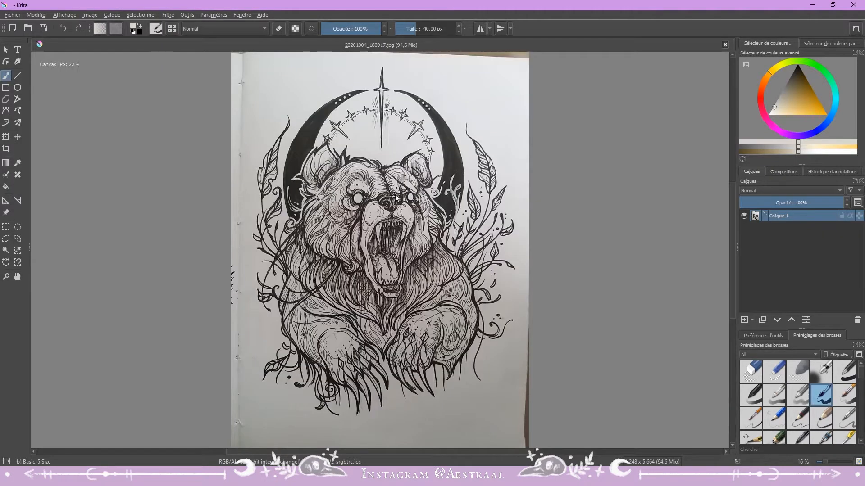
{"action": "scroll", "coordinate": [395, 197], "scroll_direction": "down", "scroll_amount": 2}
{"action": "scroll", "coordinate": [401, 247], "scroll_direction": "up", "scroll_amount": 2}
{"action": "scroll", "coordinate": [406, 306], "scroll_direction": "down", "scroll_amount": 1}
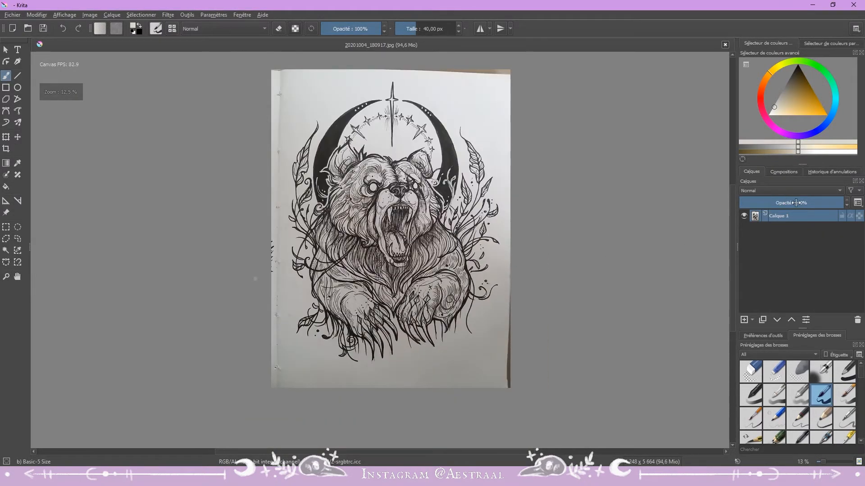
Add a new layer below Calque 1 and fill it entirely with white
{"action": "left_click", "coordinate": [744, 320]}
{"action": "left_click_drag", "start_coordinate": [774, 227], "coordinate": [775, 236]}
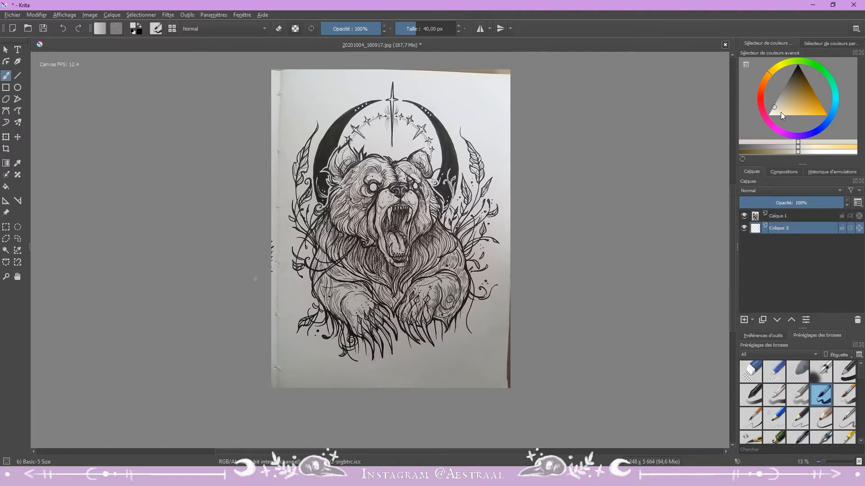
{"action": "left_click_drag", "start_coordinate": [782, 115], "coordinate": [759, 117]}
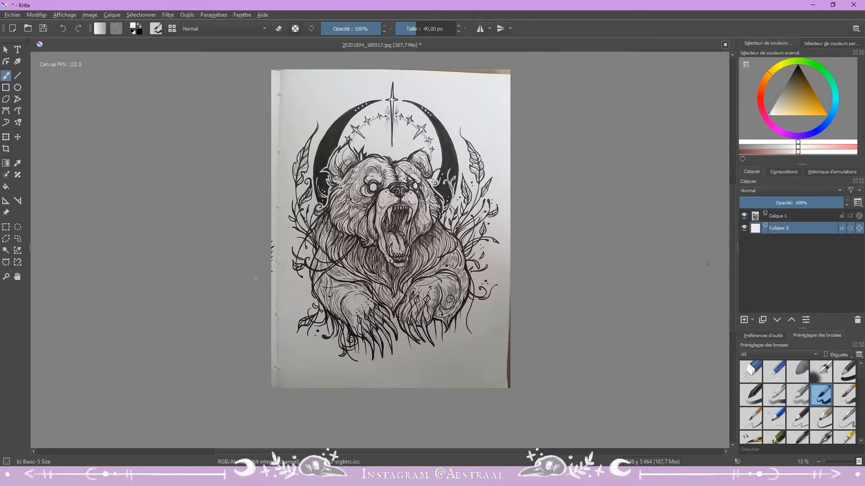
{"action": "left_click", "coordinate": [744, 216]}
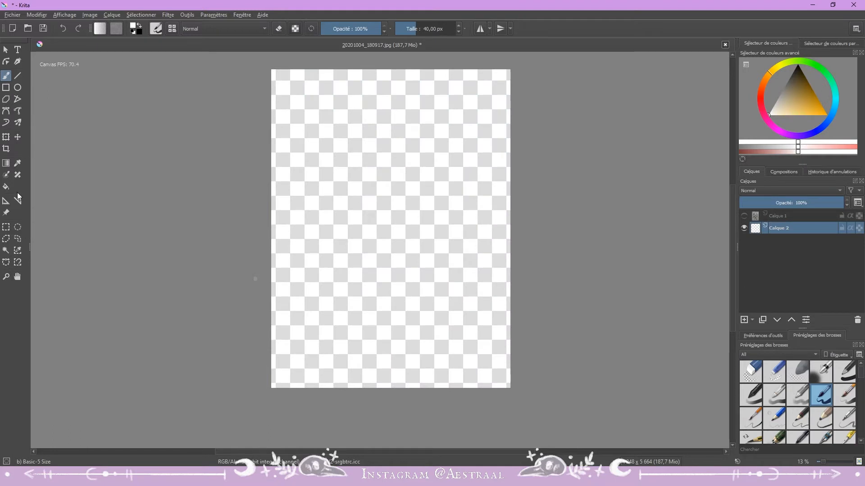
{"action": "left_click", "coordinate": [6, 187]}
{"action": "key", "text": "shift+BackSpace"}
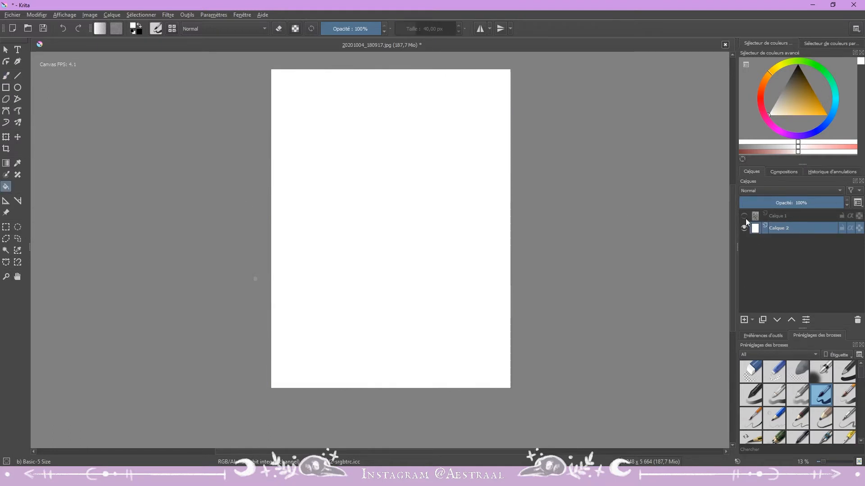
{"action": "left_click", "coordinate": [744, 217]}
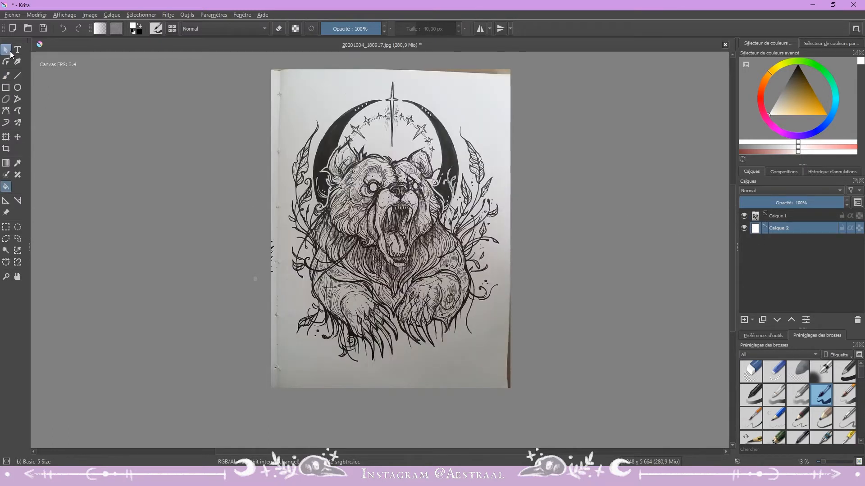
Select rectangular strips along the photo's top edge and lower right edge and delete their contents
{"action": "left_click", "coordinate": [8, 229]}
{"action": "left_click_drag", "start_coordinate": [252, 64], "coordinate": [520, 78]}
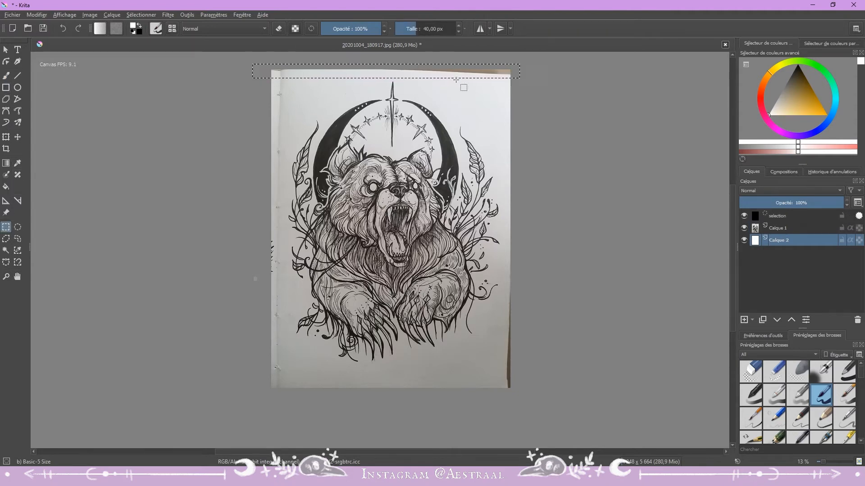
{"action": "left_click_drag", "start_coordinate": [502, 257], "coordinate": [547, 439]}
{"action": "left_click", "coordinate": [781, 227]}
{"action": "key", "text": "Delete"}
On Calque 1, delete rectangular strips along the photo's left, top and bottom edges, and clear the selection
{"action": "left_click", "coordinate": [781, 219]}
{"action": "left_click_drag", "start_coordinate": [240, 60], "coordinate": [287, 402]}
{"action": "key", "text": "Delete"}
{"action": "left_click_drag", "start_coordinate": [271, 56], "coordinate": [534, 81]}
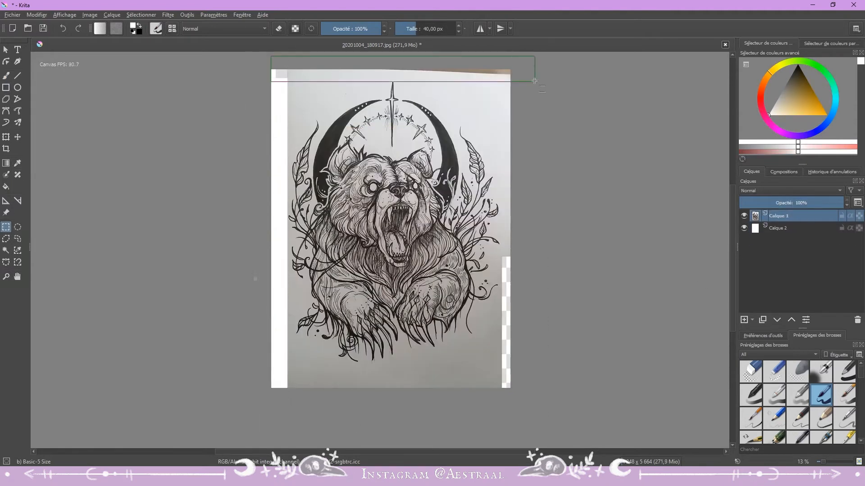
{"action": "key", "text": "Delete"}
{"action": "left_click_drag", "start_coordinate": [271, 367], "coordinate": [542, 414]}
{"action": "key", "text": "Delete"}
{"action": "key", "text": "ctrl+shift+a"}
Paint the transparent gaps in Calque 2 white with a 1000 px brush while Calque 1 is hidden, and show Calque 1 again
{"action": "left_click", "coordinate": [744, 216]}
{"action": "key", "text": "b"}
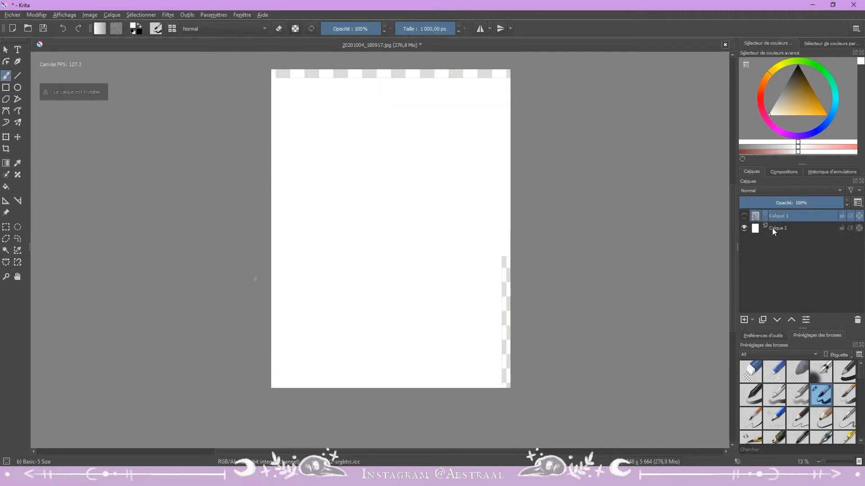
{"action": "left_click", "coordinate": [744, 216]}
{"action": "left_click", "coordinate": [6, 226]}
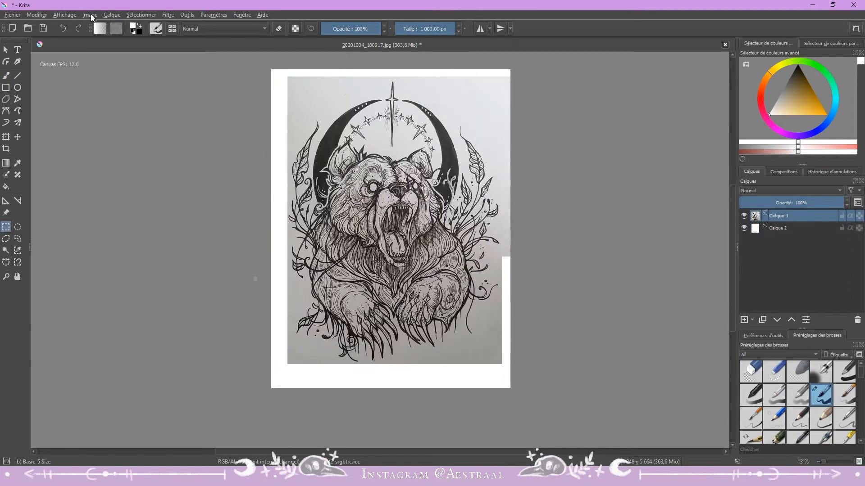
Apply the Desaturate filter to the bear photo on Calque 1
{"action": "left_click", "coordinate": [168, 15]}
{"action": "mouse_move", "coordinate": [239, 40]}
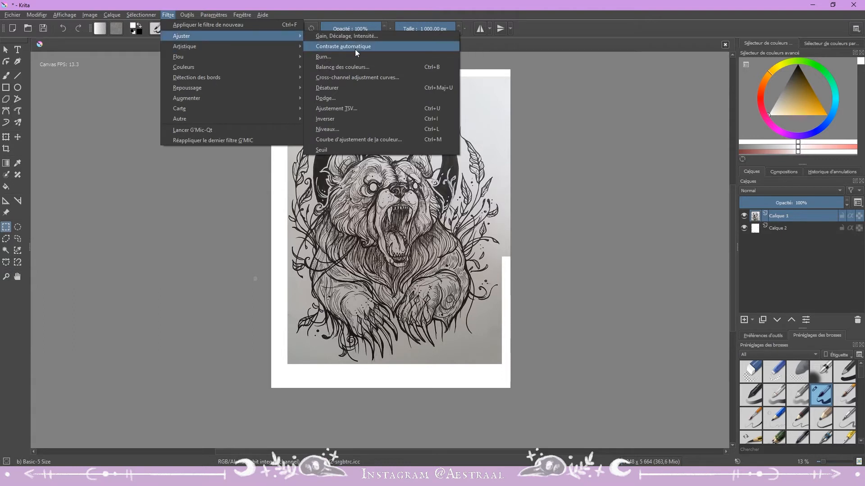
{"action": "left_click", "coordinate": [344, 88]}
{"action": "left_click", "coordinate": [660, 301]}
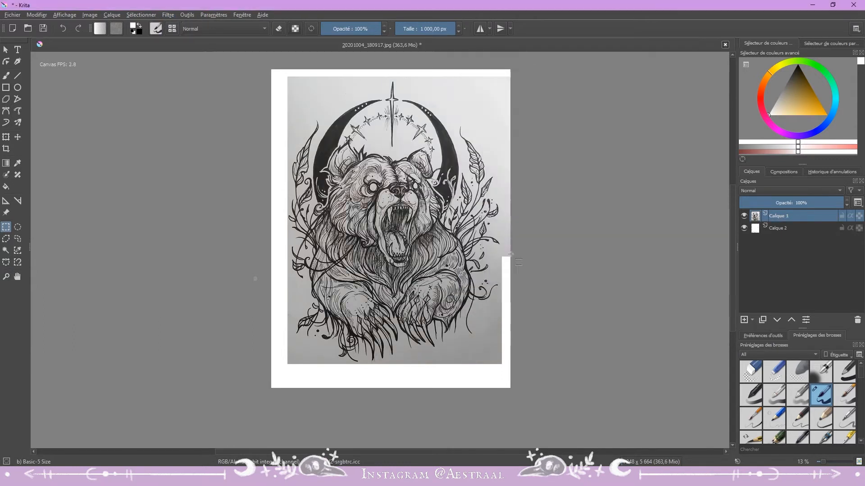
Apply a hue/saturation/lightness adjustment to Calque 1 with saturation at -100
{"action": "left_click", "coordinate": [170, 16]}
{"action": "mouse_move", "coordinate": [188, 36]}
{"action": "left_click", "coordinate": [388, 108]}
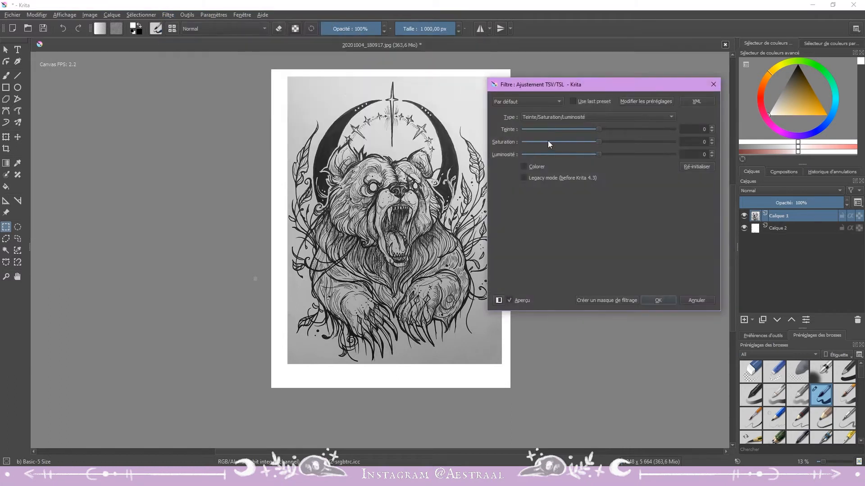
{"action": "left_click_drag", "start_coordinate": [597, 143], "coordinate": [494, 142]}
{"action": "left_click_drag", "start_coordinate": [598, 155], "coordinate": [598, 155]}
{"action": "key", "text": "Return"}
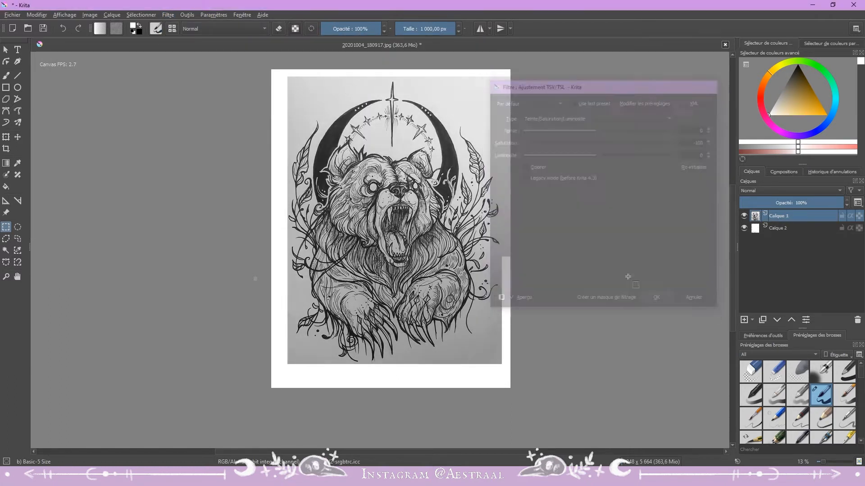
Apply a Levels adjustment to Calque 1, lowering the input white point to 172 and raising the input black point past 63
{"action": "left_click", "coordinate": [168, 15]}
{"action": "left_click", "coordinate": [173, 17]}
{"action": "left_click", "coordinate": [173, 18]}
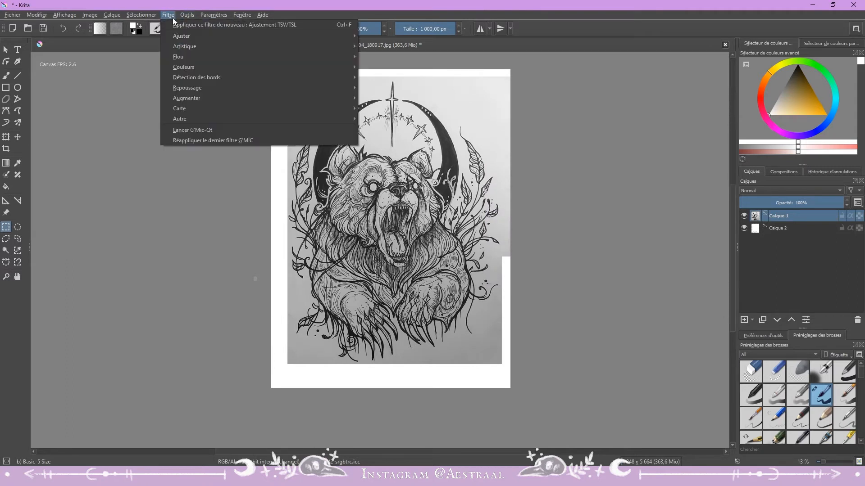
{"action": "mouse_move", "coordinate": [183, 37]}
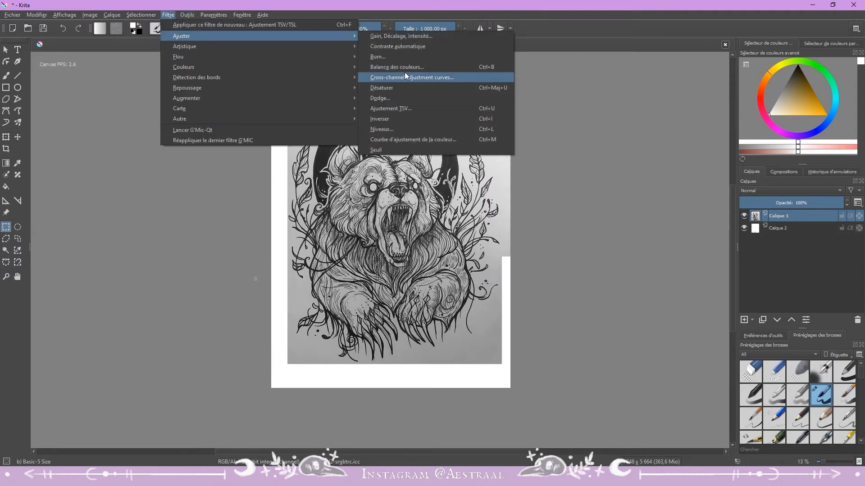
{"action": "left_click", "coordinate": [393, 129]}
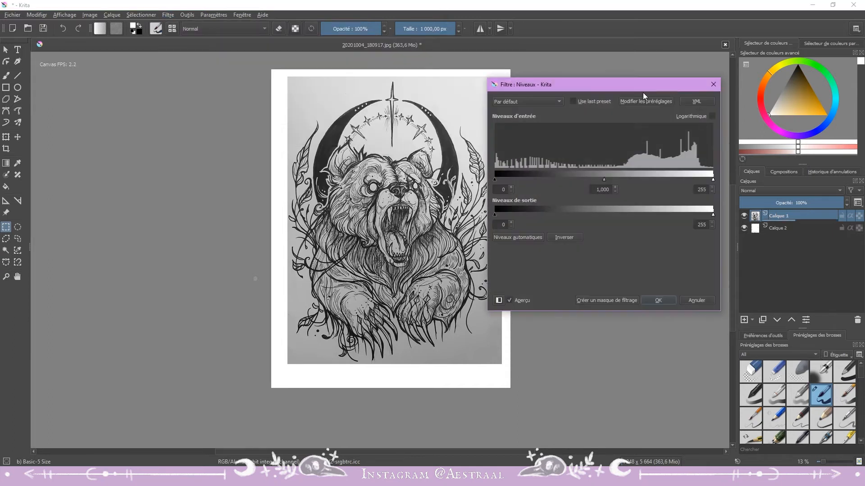
{"action": "left_click_drag", "start_coordinate": [647, 85], "coordinate": [634, 78]}
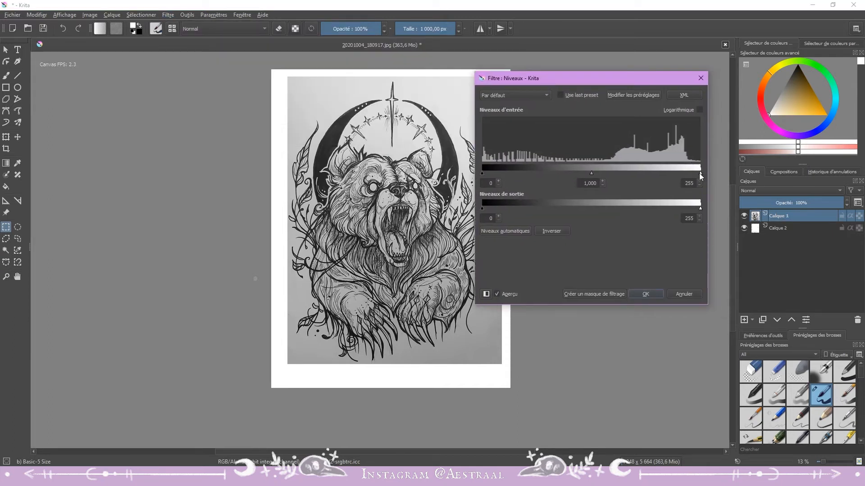
{"action": "left_click_drag", "start_coordinate": [687, 173], "coordinate": [624, 171]}
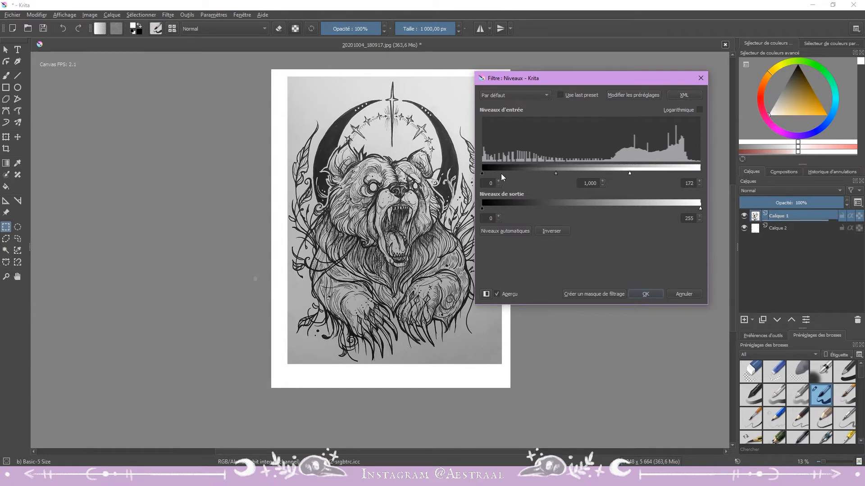
{"action": "left_click_drag", "start_coordinate": [482, 172], "coordinate": [536, 177]}
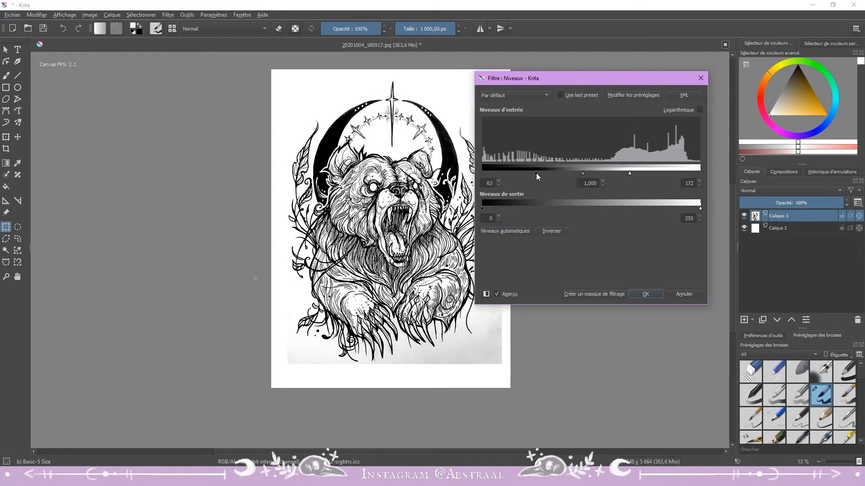
{"action": "left_click_drag", "start_coordinate": [536, 173], "coordinate": [544, 173]}
{"action": "mouse_move", "coordinate": [568, 169]}
{"action": "left_mouse_down"}
{"action": "mouse_move", "coordinate": [555, 172]}
{"action": "mouse_move", "coordinate": [565, 175]}
{"action": "left_mouse_up"}
{"action": "left_click", "coordinate": [645, 294]}
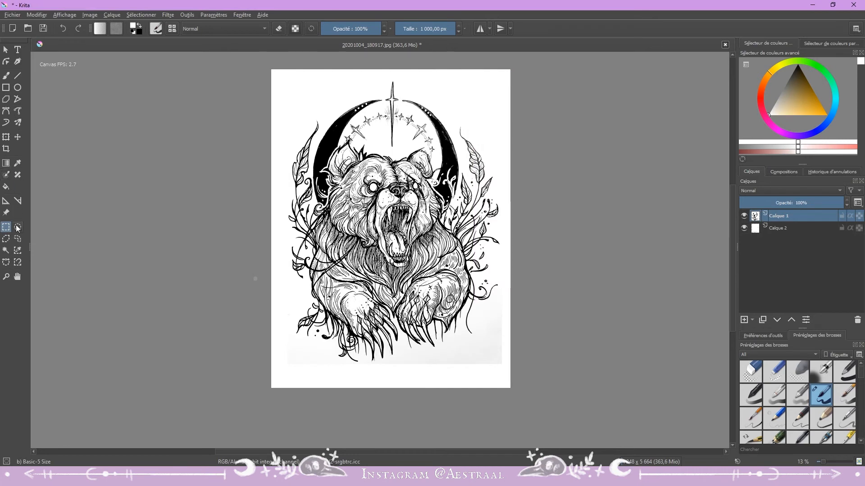
Select the paper background around the bear on Calque 1 by similar colour, remove the leftover grey, and clear the selection
{"action": "left_click", "coordinate": [6, 250]}
{"action": "left_click", "coordinate": [452, 355]}
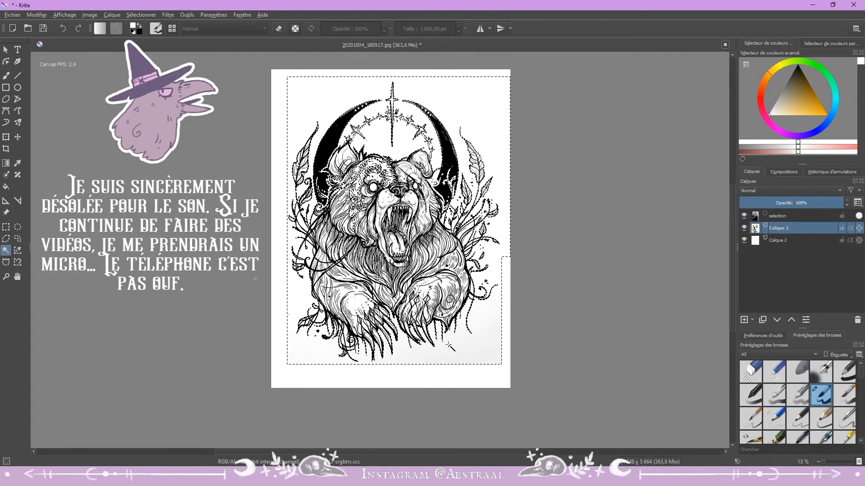
{"action": "left_click", "coordinate": [9, 228]}
{"action": "left_click", "coordinate": [270, 244]}
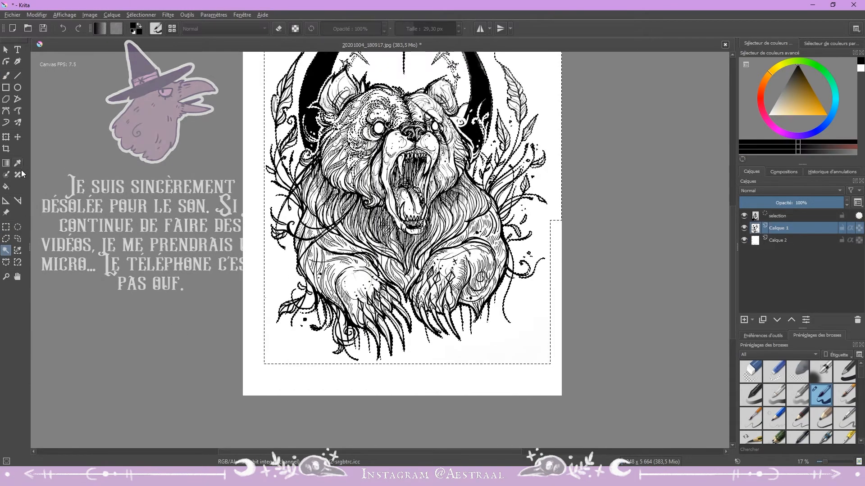
{"action": "left_click", "coordinate": [6, 228]}
{"action": "left_click", "coordinate": [193, 273]}
Examine the cleaned bear line art for remaining flaws in the crescent and background, with the freehand brush ready
{"action": "scroll", "coordinate": [232, 261], "scroll_direction": "down", "scroll_amount": 2}
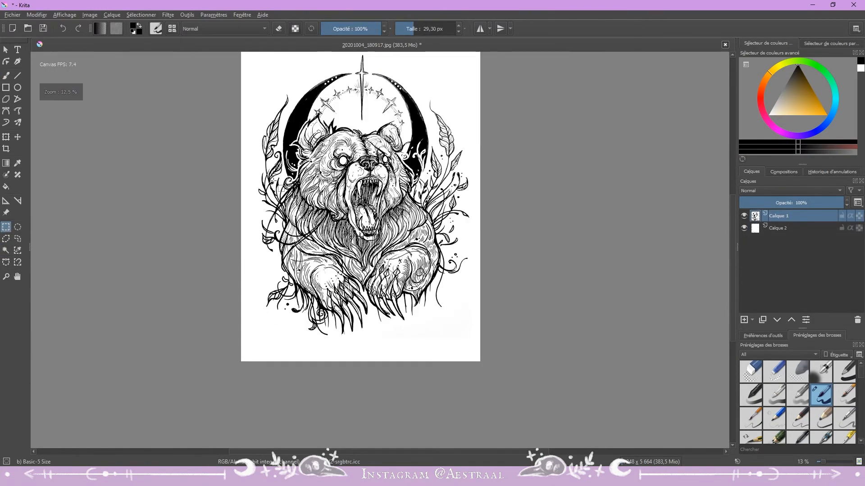
{"action": "scroll", "coordinate": [232, 261], "scroll_direction": "up", "scroll_amount": 1}
{"action": "scroll", "coordinate": [232, 261], "scroll_direction": "down", "scroll_amount": 1}
{"action": "scroll", "coordinate": [328, 107], "scroll_direction": "up", "scroll_amount": 3}
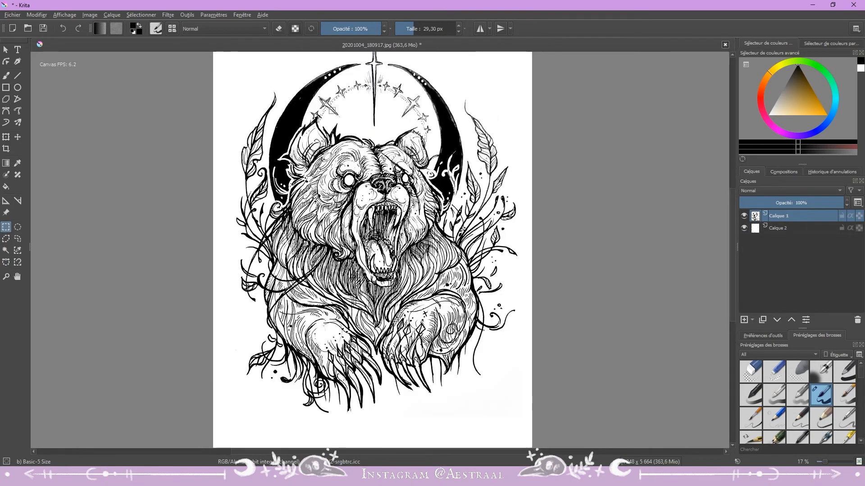
{"action": "scroll", "coordinate": [198, 131], "scroll_direction": "down", "scroll_amount": 1}
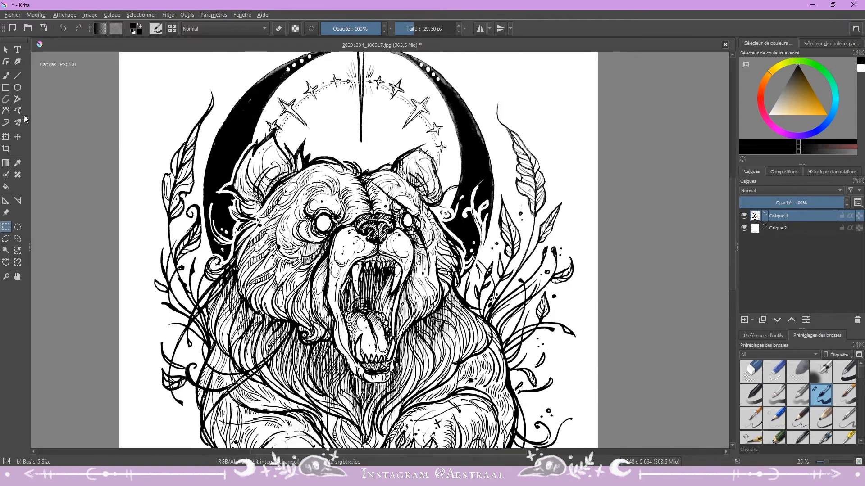
{"action": "left_click", "coordinate": [6, 75]}
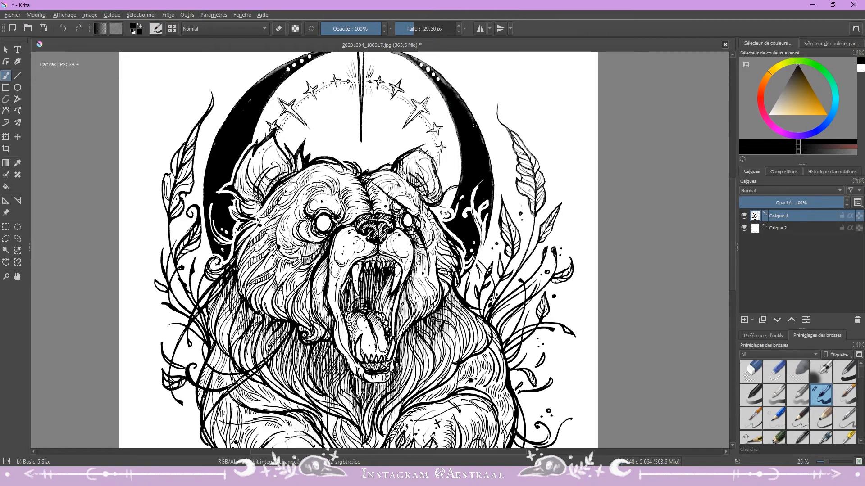
{"action": "scroll", "coordinate": [460, 104], "scroll_direction": "down", "scroll_amount": 2}
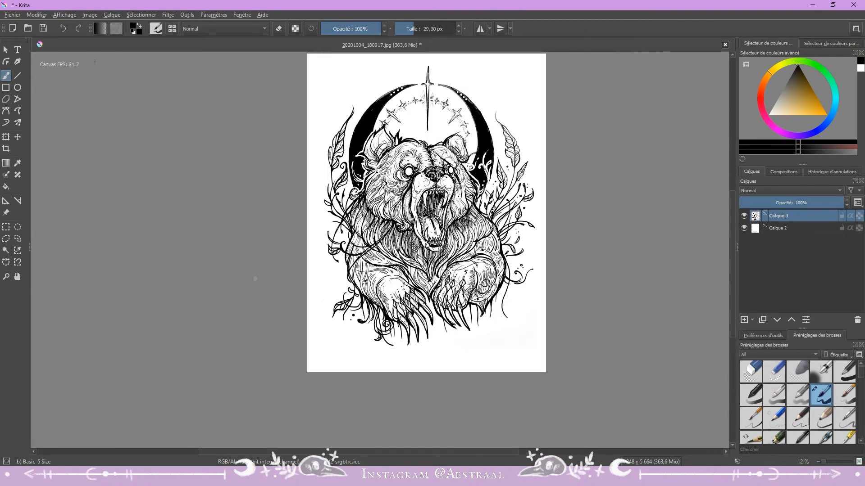